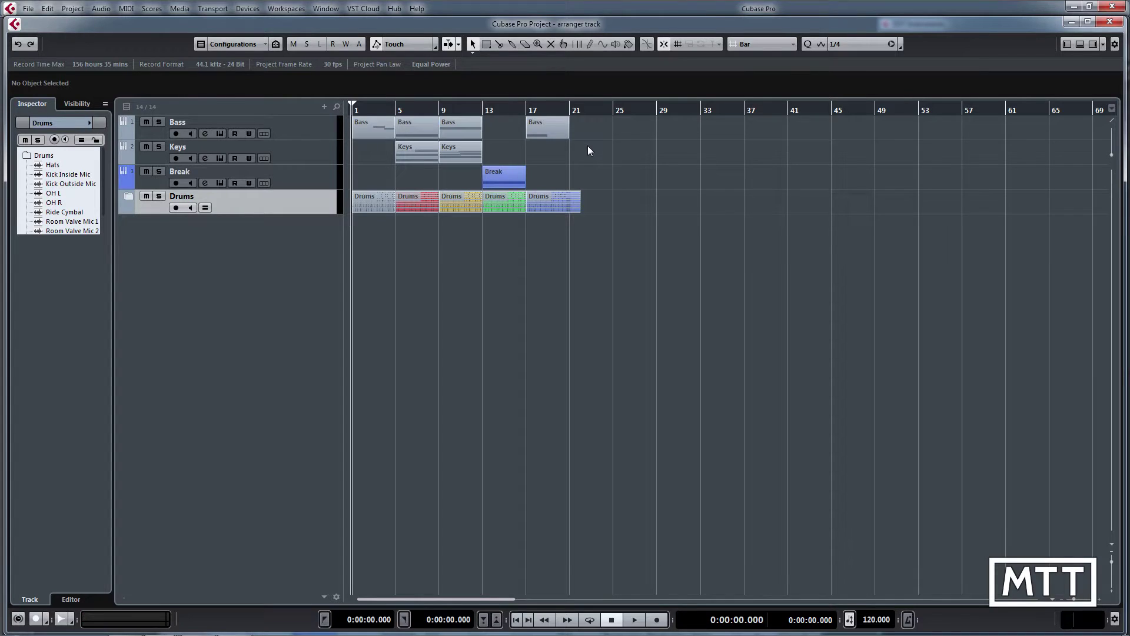
- Add an arranger track from the Project menu and move it above Bass at the top
{"action": "right_click", "coordinate": [268, 236]}
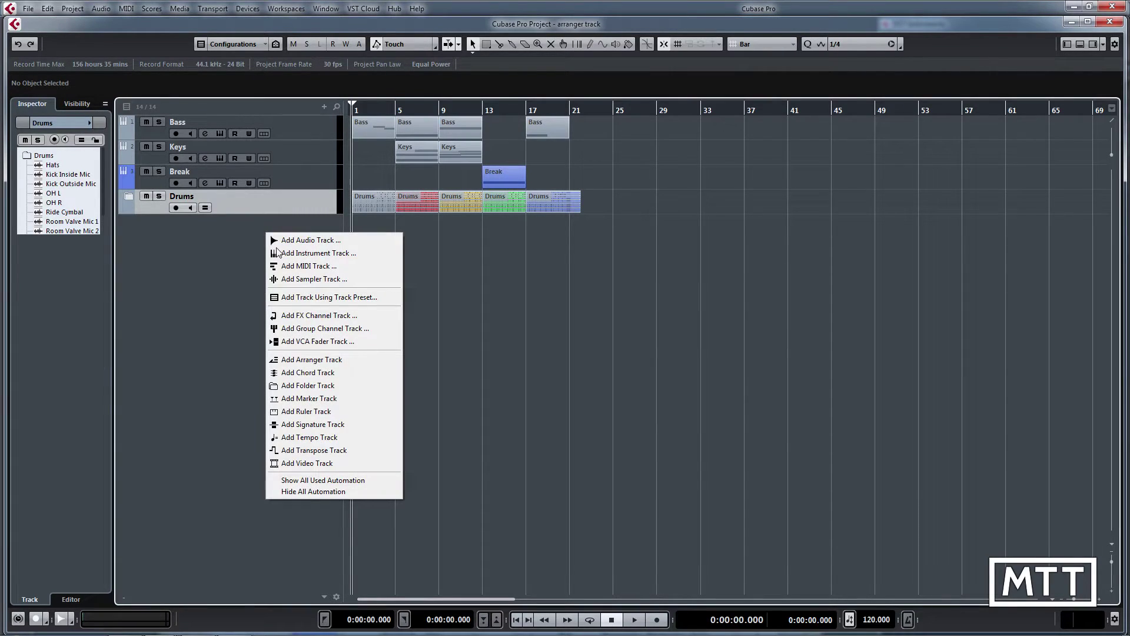
{"action": "left_click", "coordinate": [209, 259]}
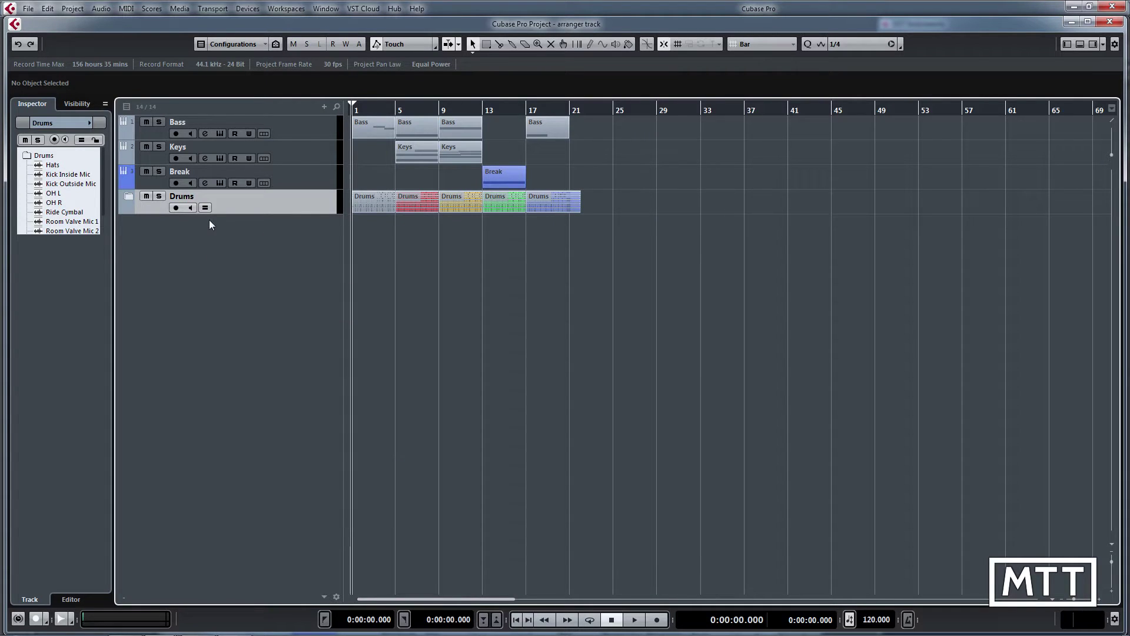
{"action": "left_click", "coordinate": [76, 8]}
{"action": "mouse_move", "coordinate": [114, 25]}
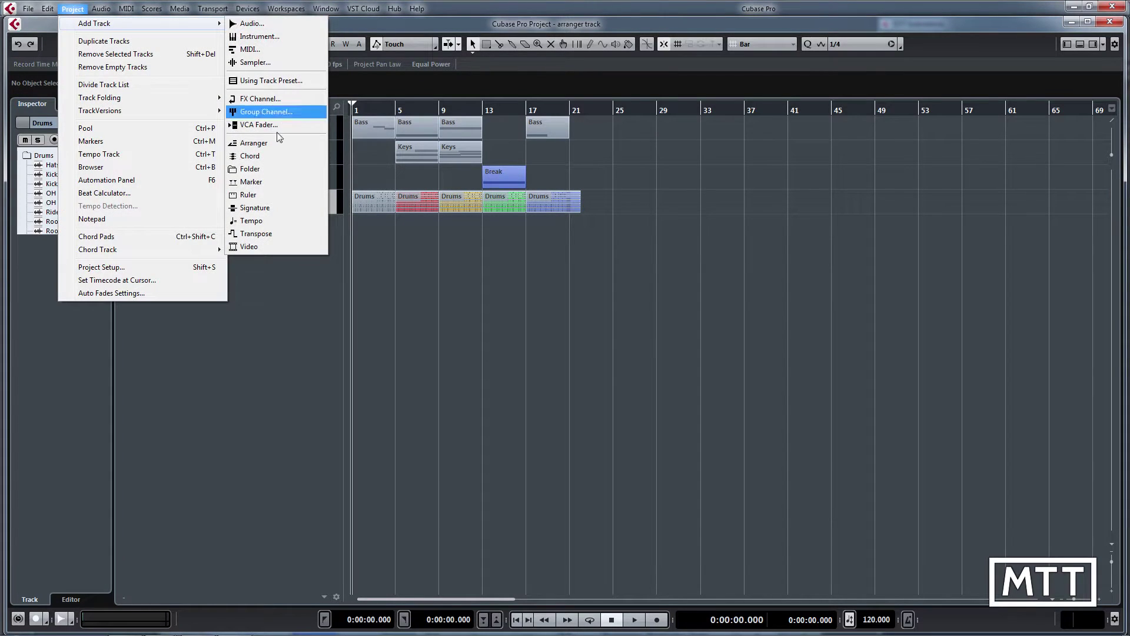
{"action": "left_click", "coordinate": [259, 143]}
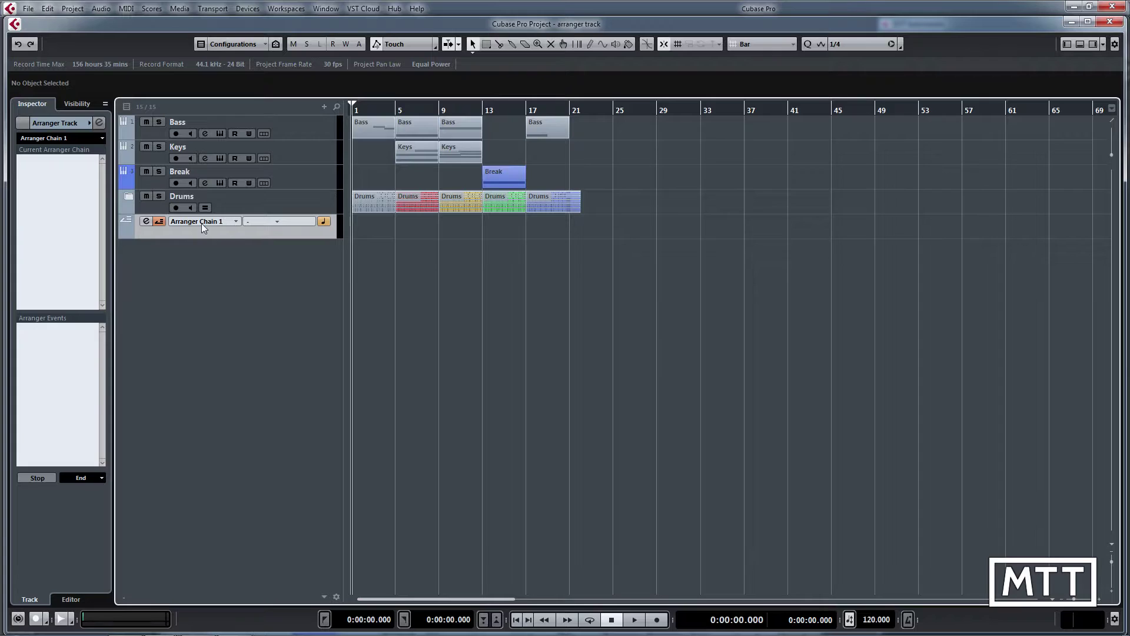
{"action": "left_click_drag", "start_coordinate": [269, 231], "coordinate": [289, 139]}
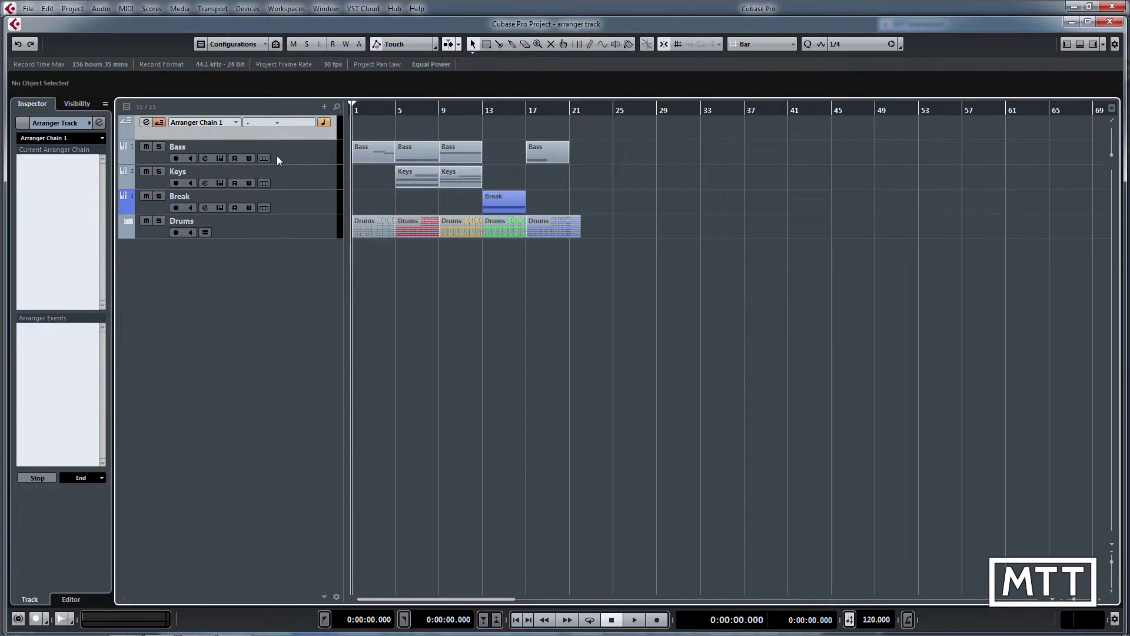
- Show the Transport panel with F2 and enable its Arranger section
{"action": "key", "text": "F2"}
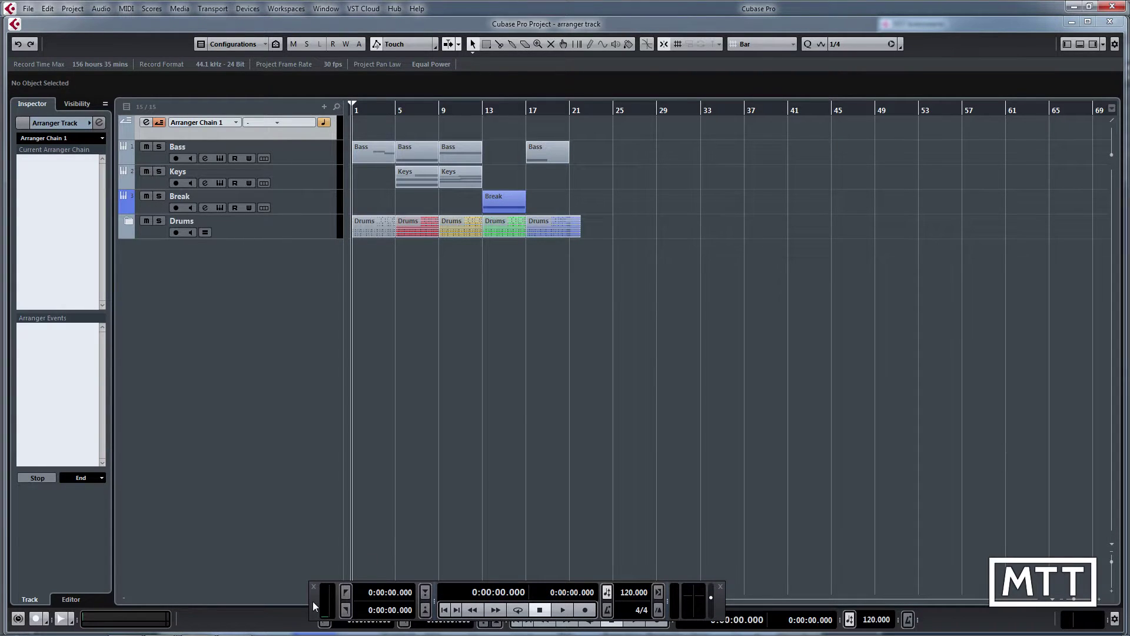
{"action": "right_click", "coordinate": [312, 602]}
{"action": "left_click", "coordinate": [354, 397]}
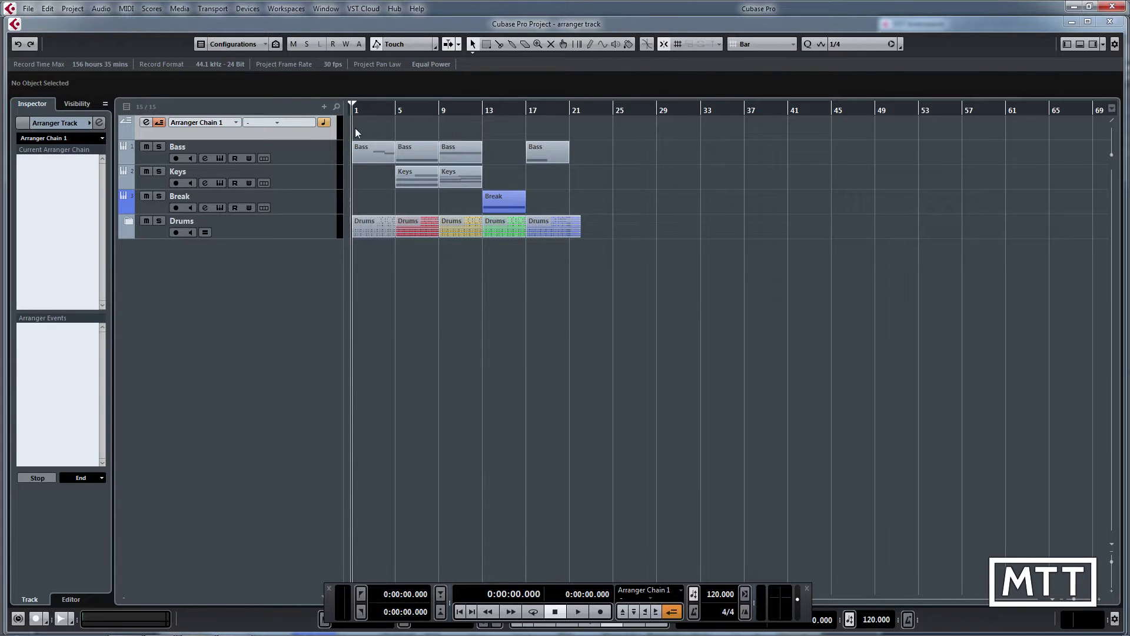
- Draw arranger events A through E across bars 1 to 22 with the Draw tool
{"action": "left_click", "coordinate": [589, 44]}
{"action": "left_click_drag", "start_coordinate": [359, 126], "coordinate": [585, 125]}
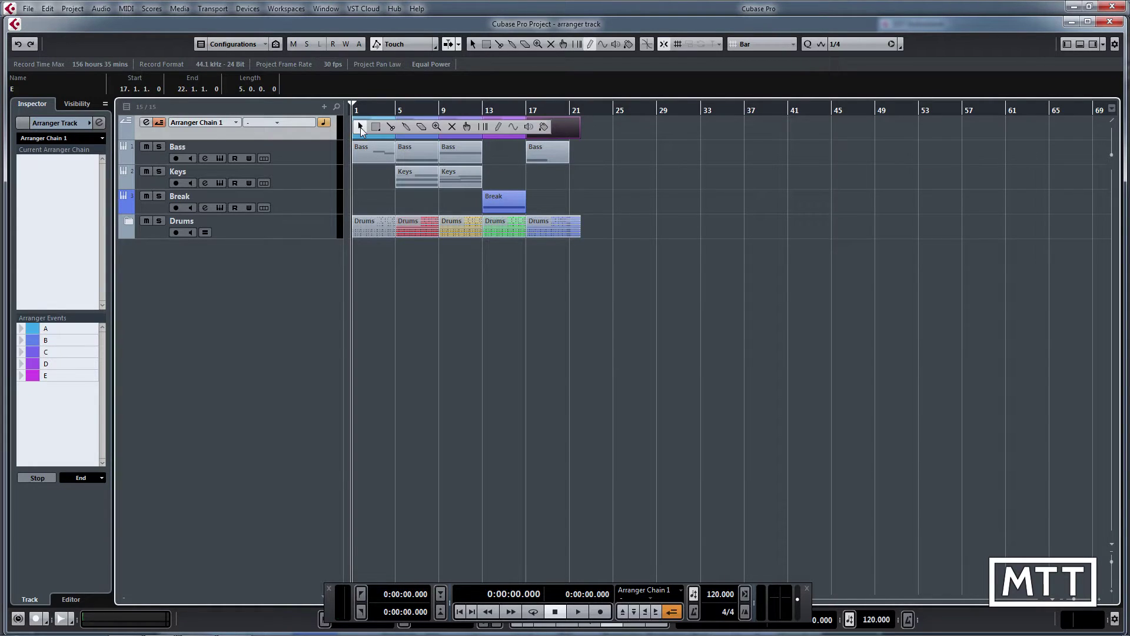
- Rename arranger sections A and B to Intro and Verse
{"action": "key", "text": "1"}
{"action": "left_click", "coordinate": [358, 125]}
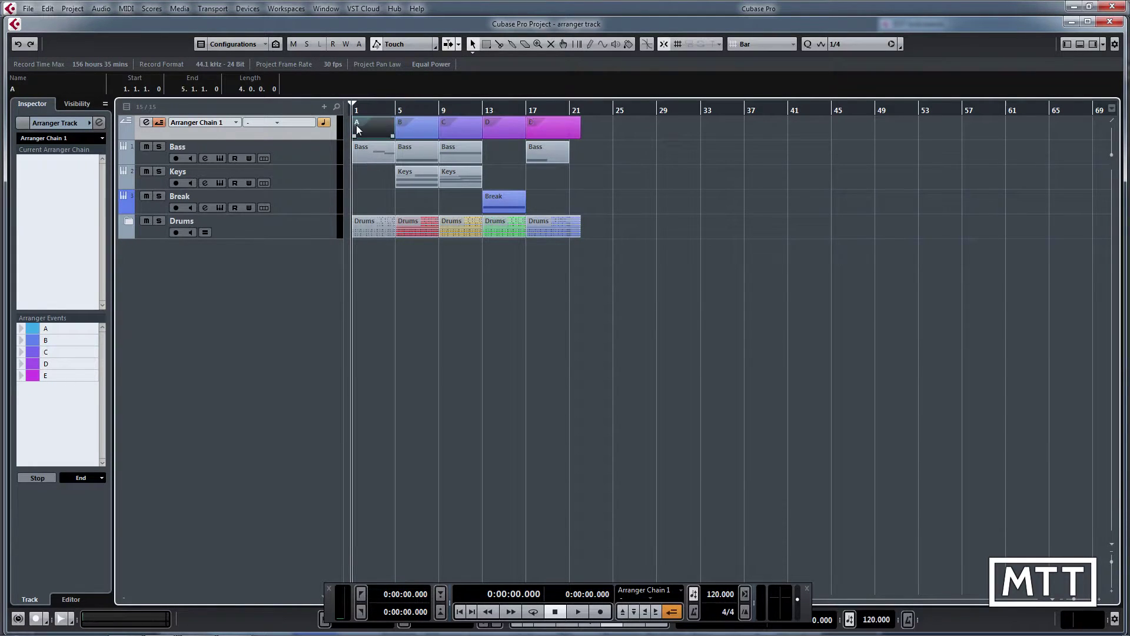
{"action": "left_click", "coordinate": [38, 89]}
{"action": "type", "text": "Intro"}
{"action": "key", "text": "Return"}
{"action": "left_click", "coordinate": [409, 126]}
{"action": "left_click", "coordinate": [65, 90]}
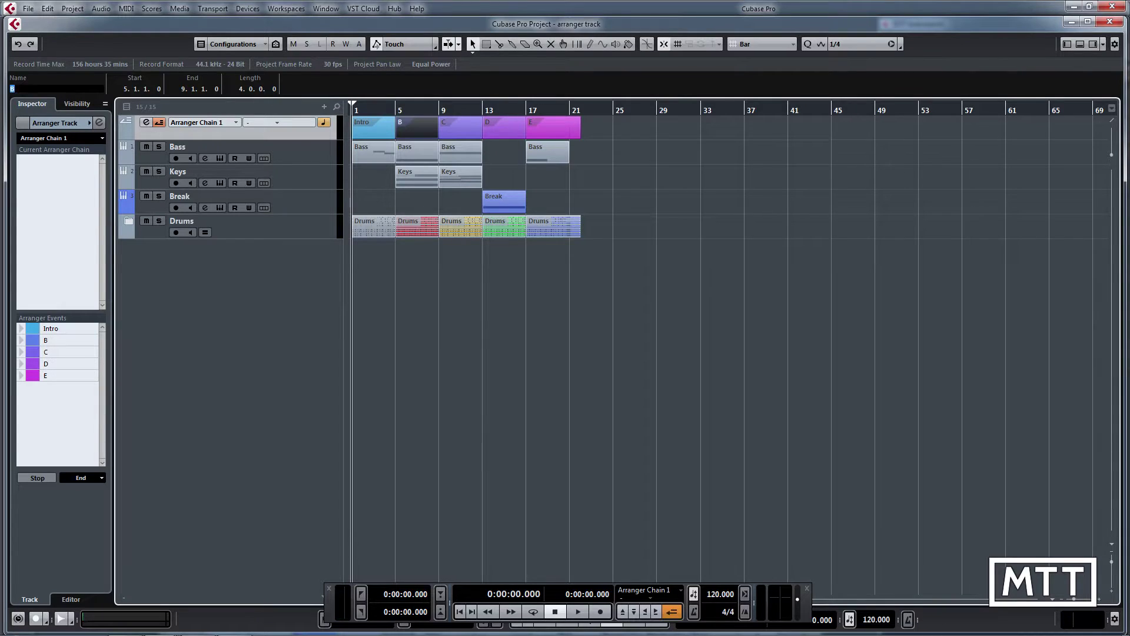
{"action": "type", "text": "Verse"}
{"action": "key", "text": "Return"}
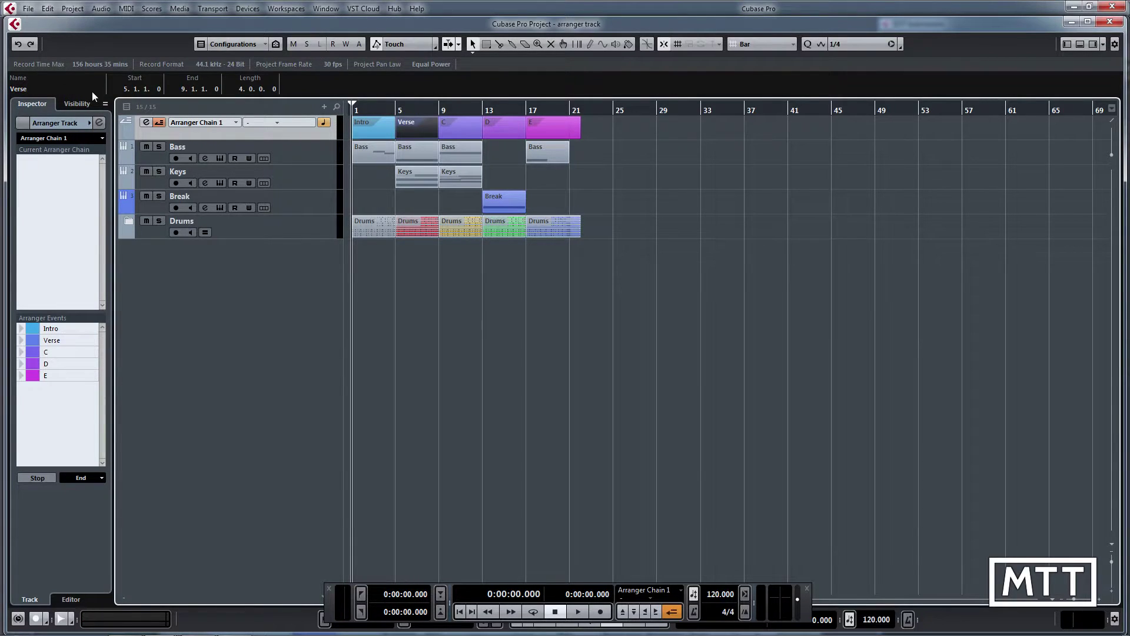
- Rename sections C, D and E to Chorus, Break and Outro
{"action": "left_click", "coordinate": [457, 118]}
{"action": "left_click", "coordinate": [59, 88]}
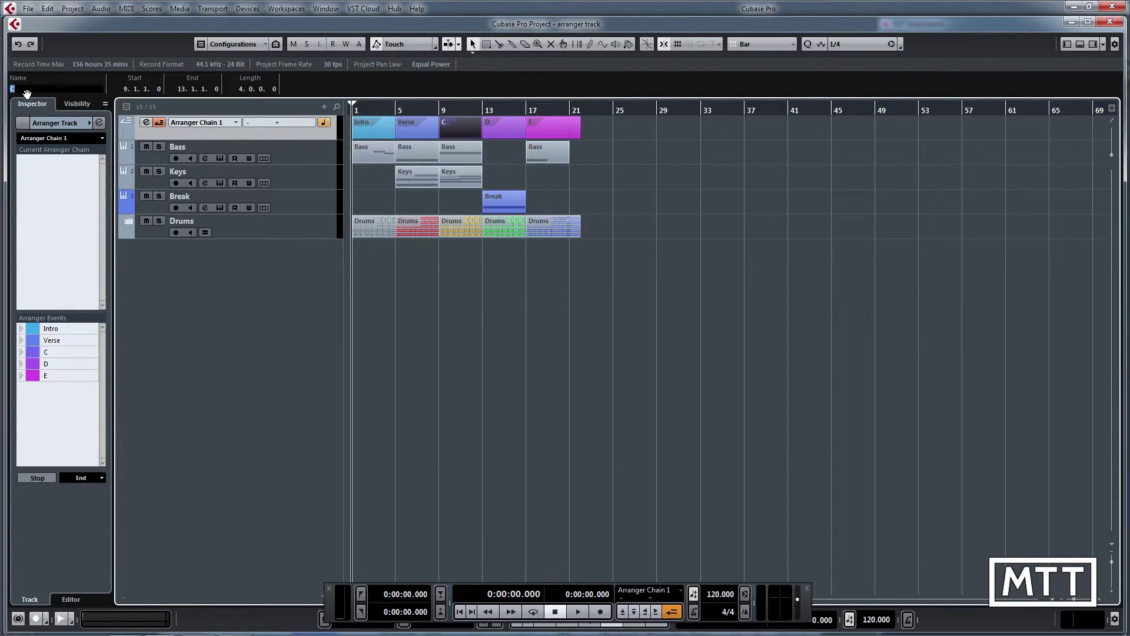
{"action": "type", "text": "Chorus"}
{"action": "key", "text": "Return"}
{"action": "left_click", "coordinate": [505, 126]}
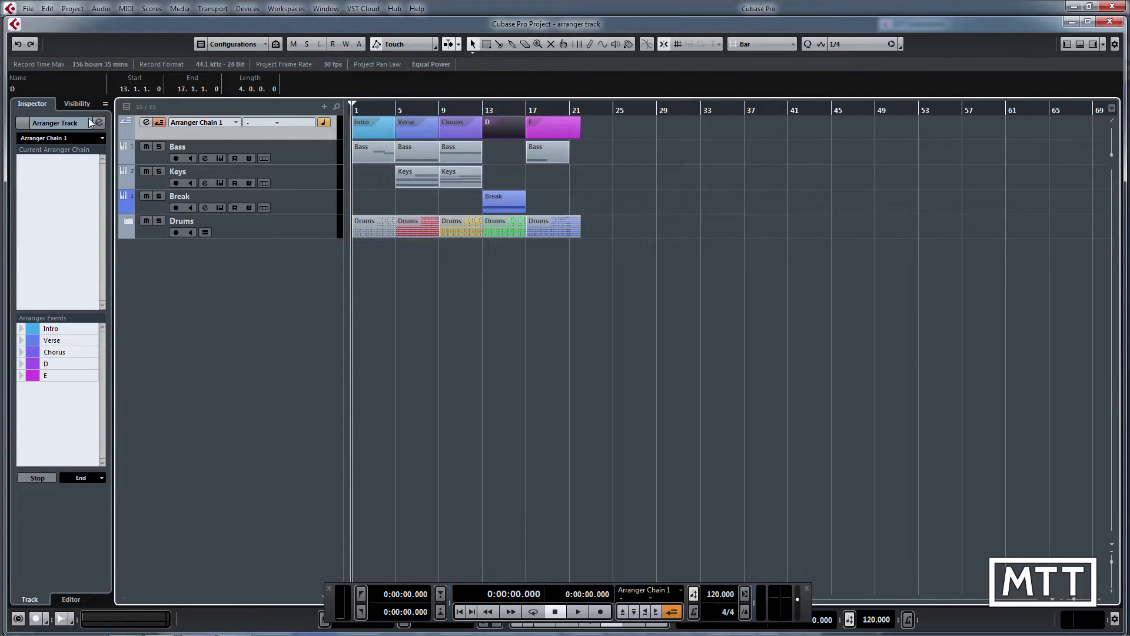
{"action": "left_click", "coordinate": [33, 88]}
{"action": "type", "text": "Break"}
{"action": "key", "text": "Return"}
{"action": "left_click", "coordinate": [552, 122]}
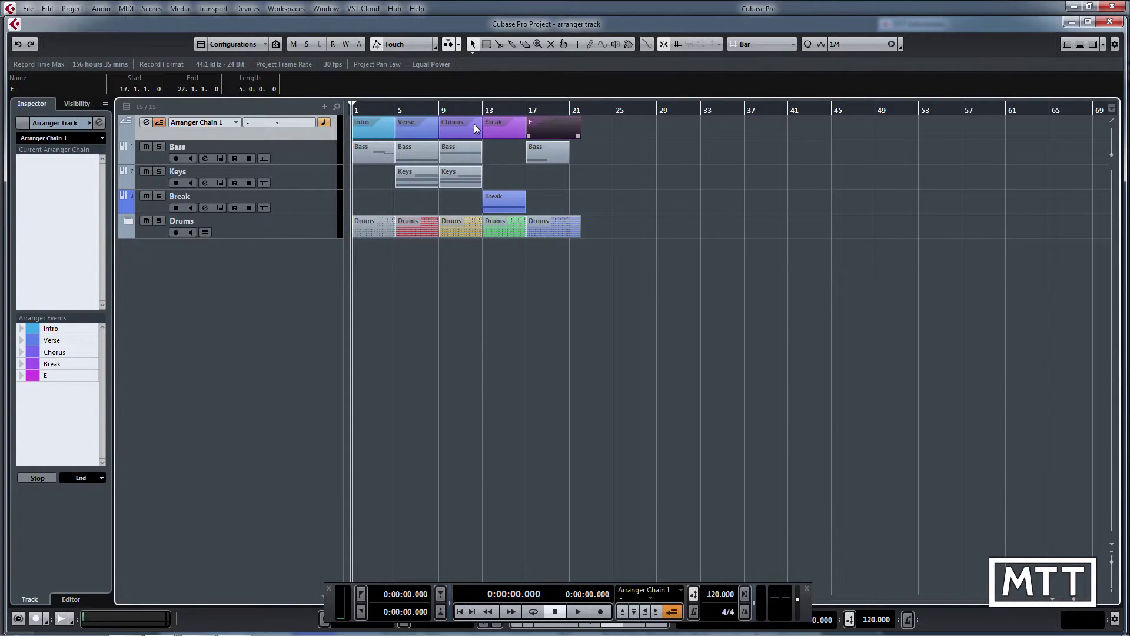
{"action": "left_click", "coordinate": [41, 91]}
{"action": "type", "text": "Outro"}
{"action": "key", "text": "Return"}
- Add Intro, Verse and Chorus to Arranger Chain 1, then switch arranger mode off
{"action": "double_click", "coordinate": [50, 329]}
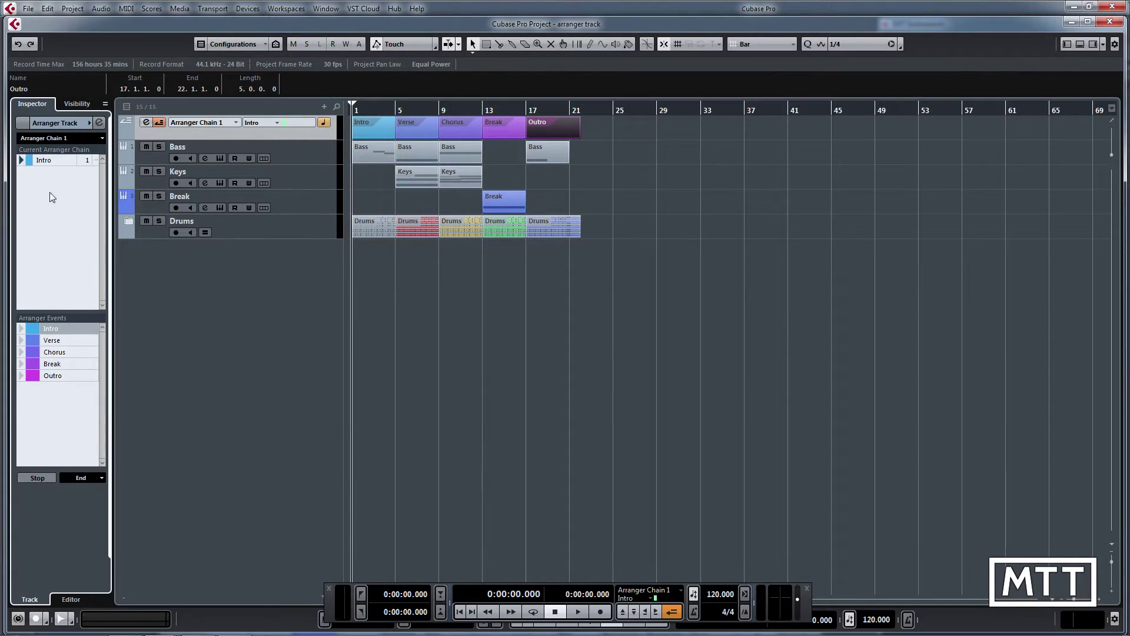
{"action": "double_click", "coordinate": [53, 341]}
{"action": "double_click", "coordinate": [56, 352]}
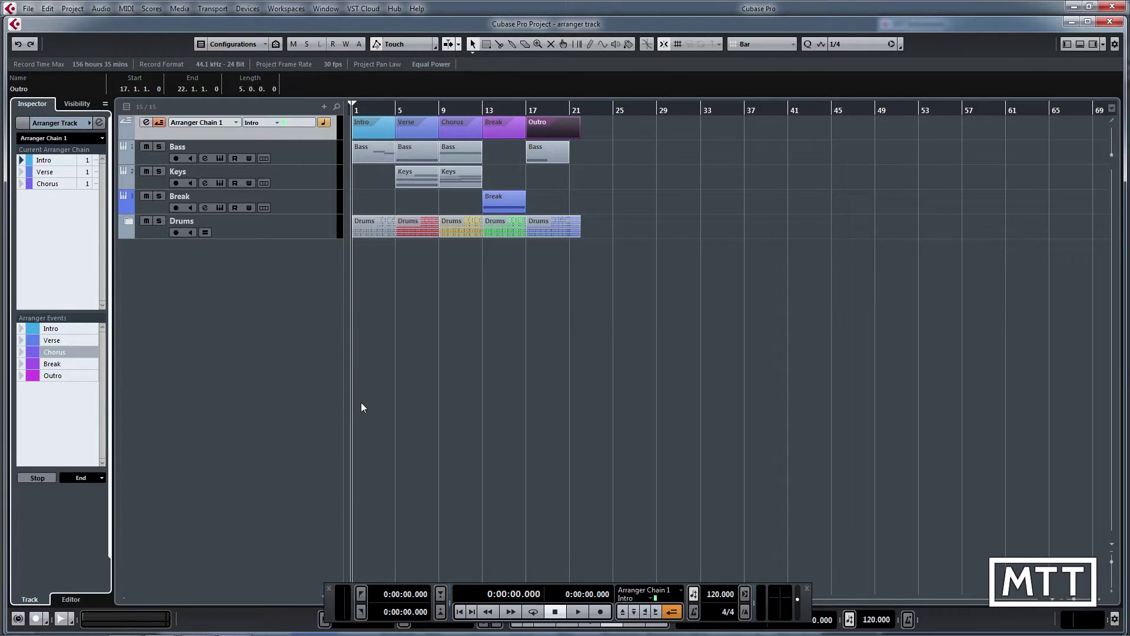
{"action": "left_click", "coordinate": [673, 612]}
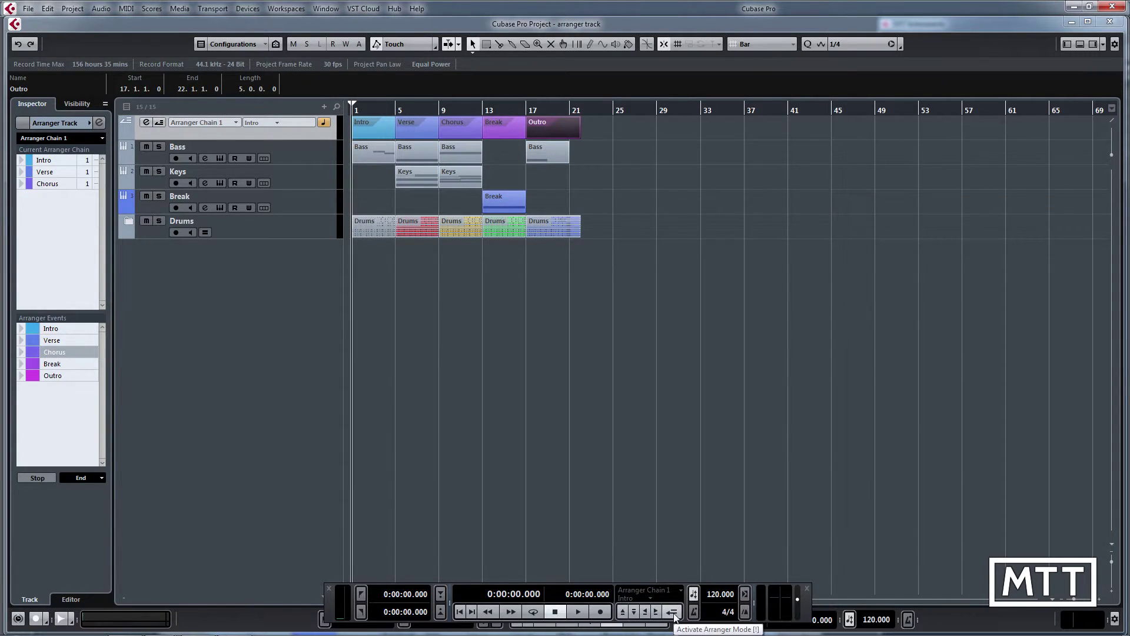
- Turn arranger mode back on and play the Intro-Verse-Chorus chain
{"action": "left_click", "coordinate": [674, 615]}
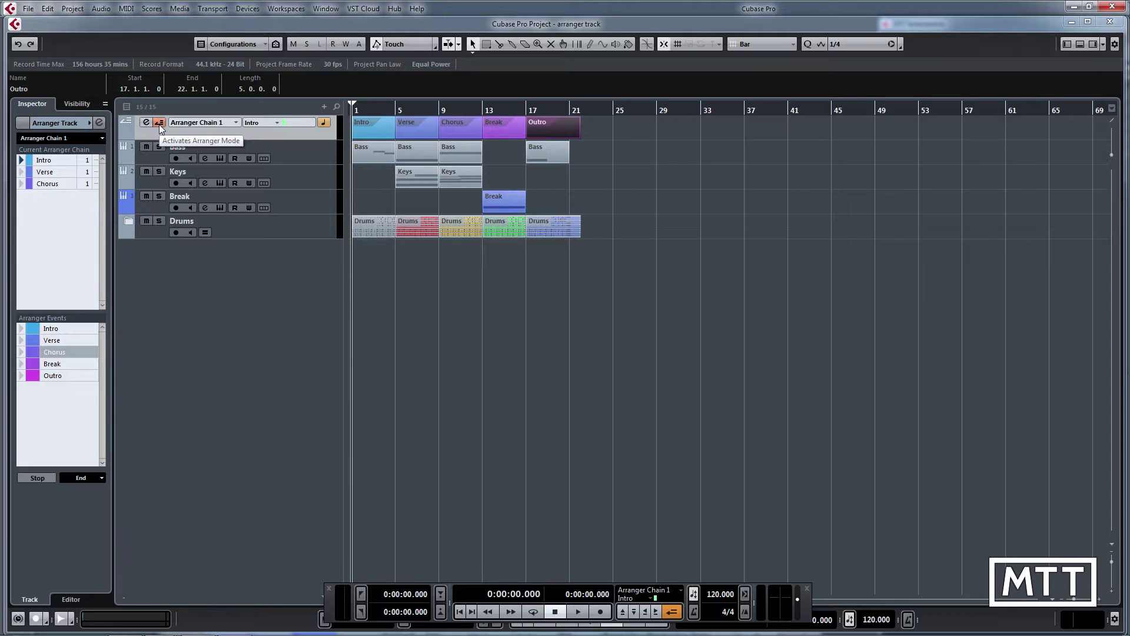
{"action": "key", "text": "space"}
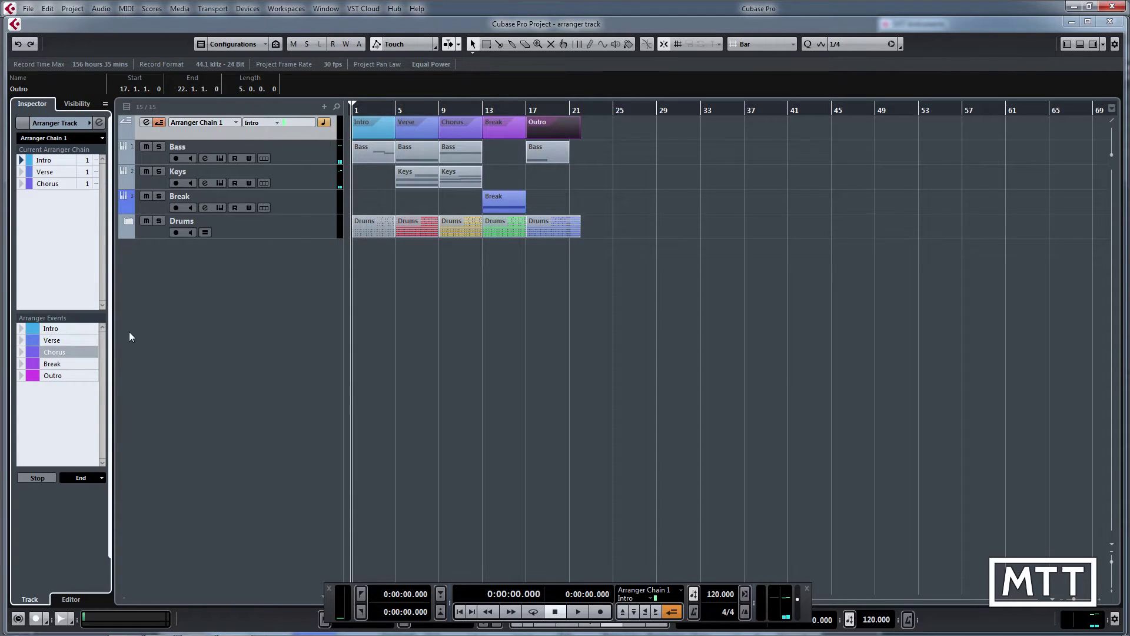
- Append Verse, Chorus, Break, Chorus and Outro to Chain 1, setting the Chorus repeat counts
{"action": "double_click", "coordinate": [64, 339]}
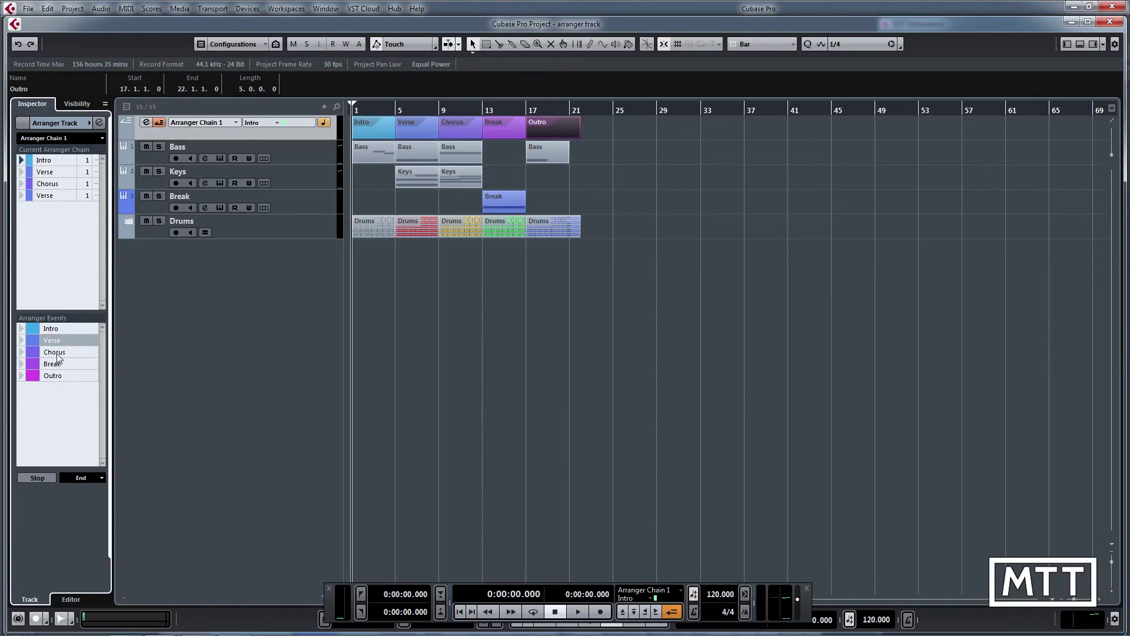
{"action": "double_click", "coordinate": [58, 352]}
{"action": "double_click", "coordinate": [67, 363]}
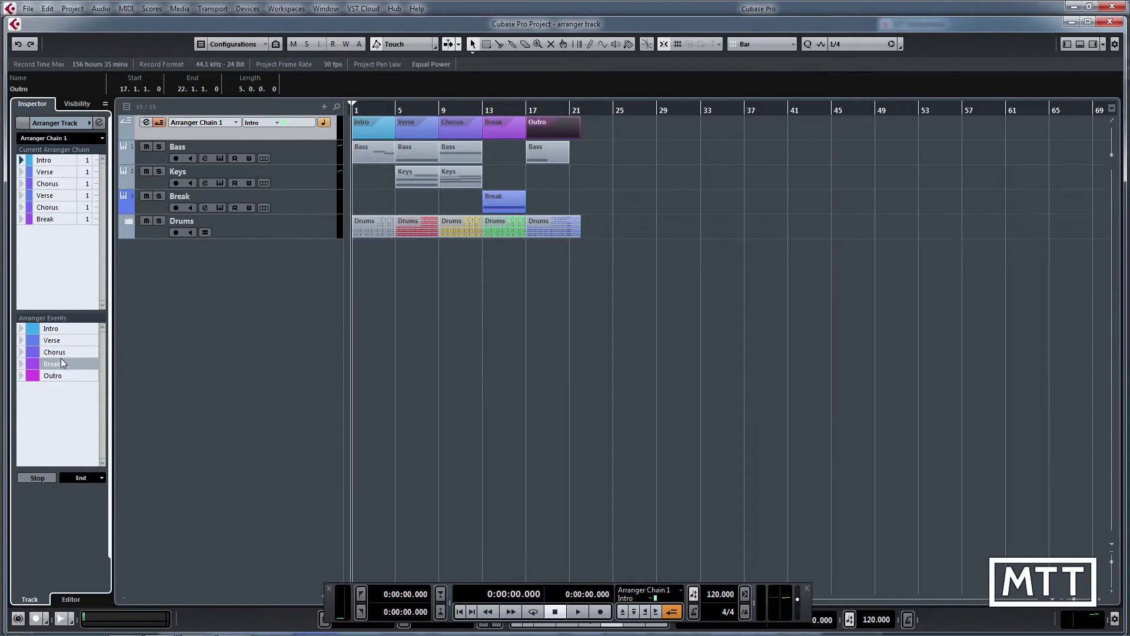
{"action": "double_click", "coordinate": [64, 353]}
{"action": "double_click", "coordinate": [64, 376]}
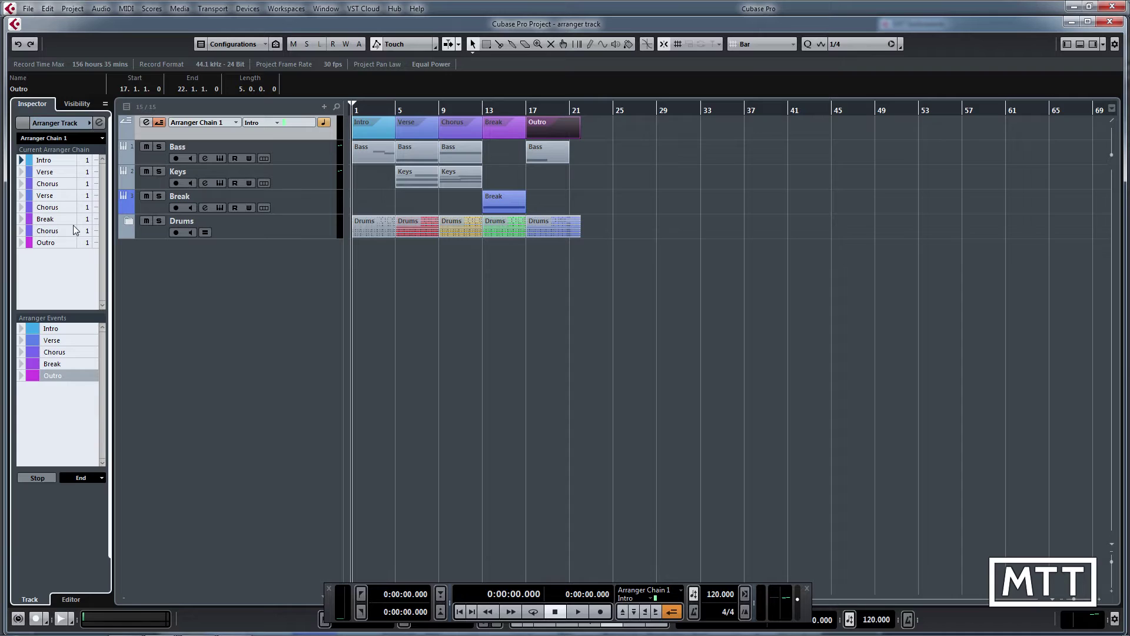
{"action": "double_click", "coordinate": [87, 183]}
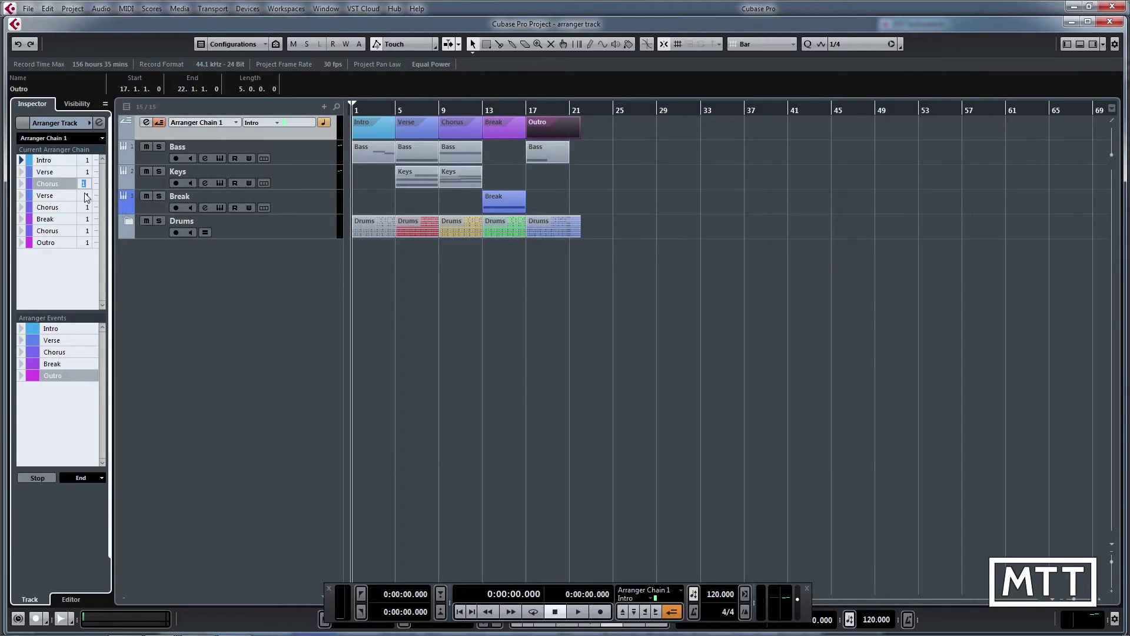
{"action": "double_click", "coordinate": [86, 230]}
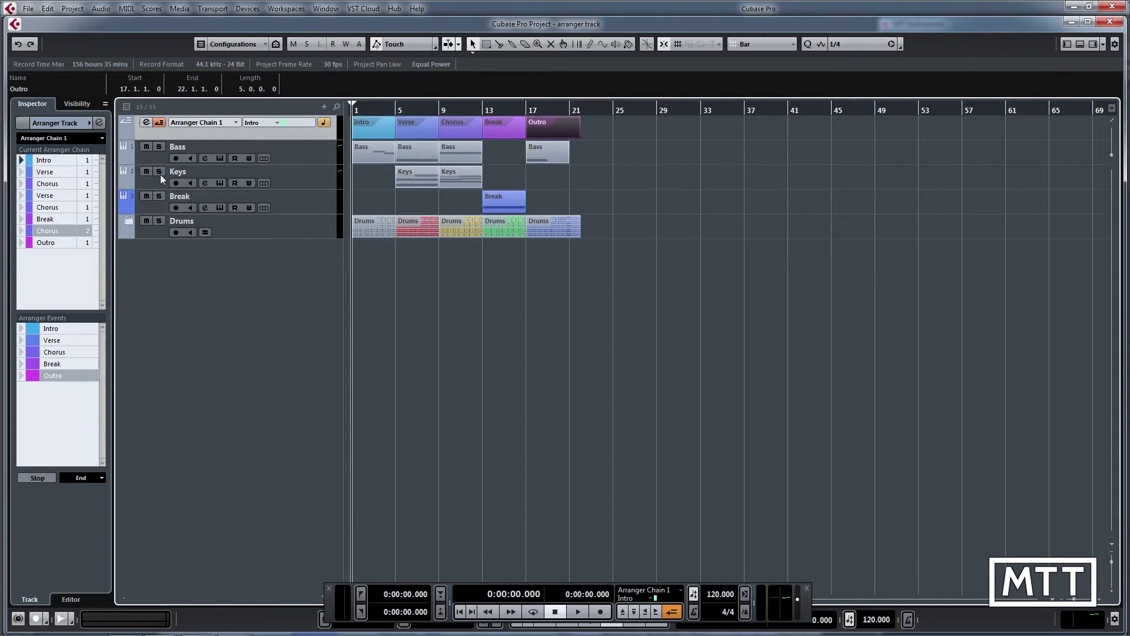
- Create Arranger Chain 2 starting with Intro and Chorus played twice
{"action": "left_click", "coordinate": [102, 138]}
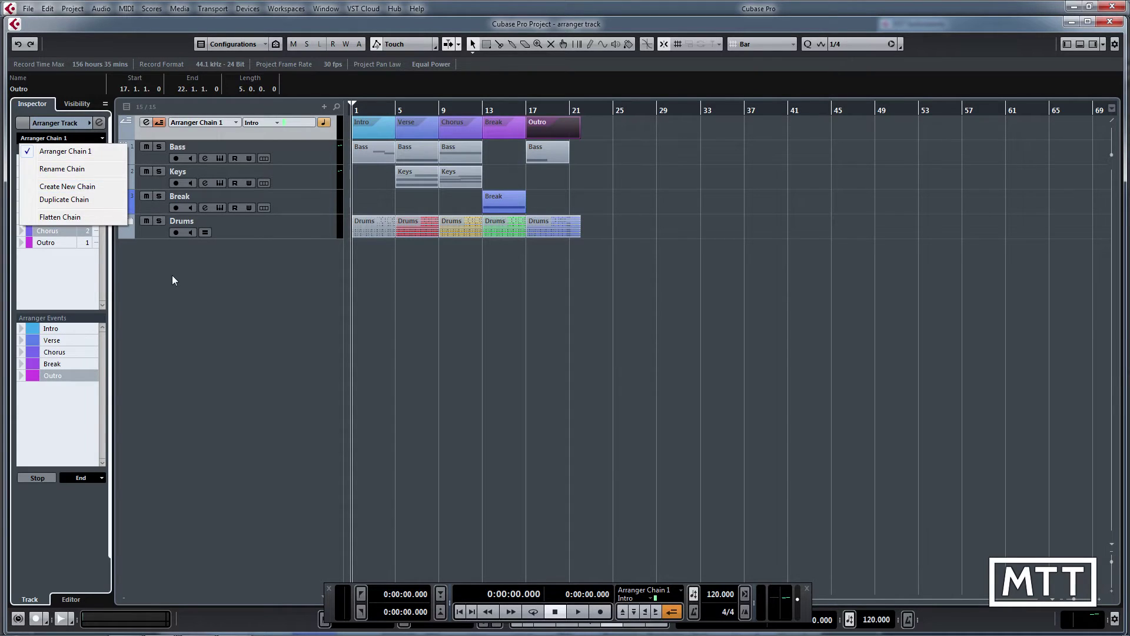
{"action": "left_click", "coordinate": [98, 187]}
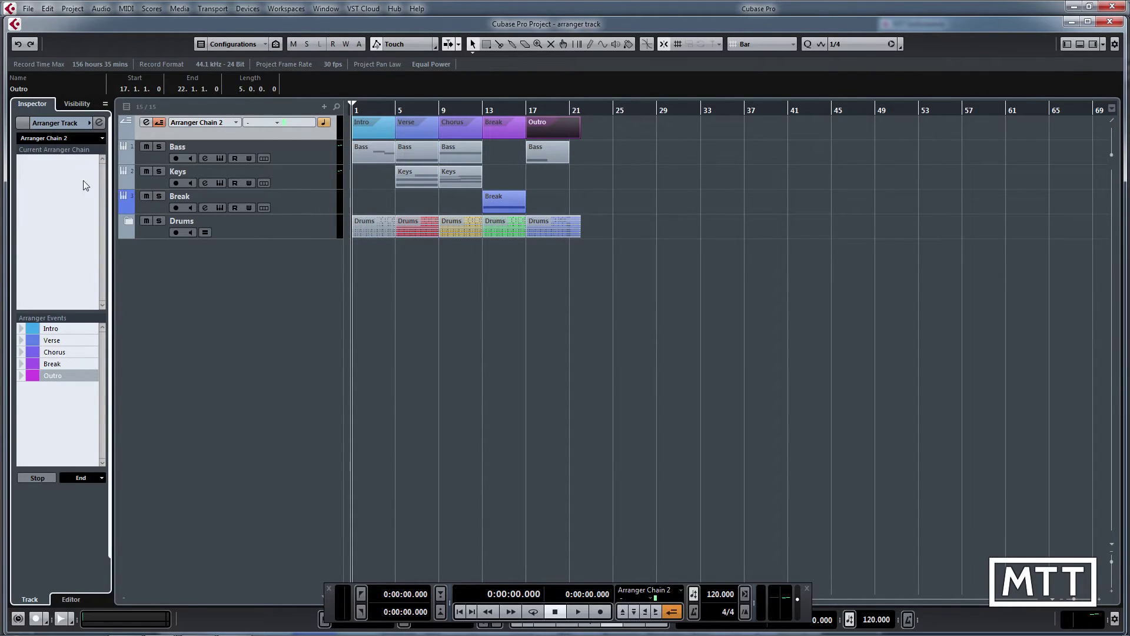
{"action": "double_click", "coordinate": [51, 329]}
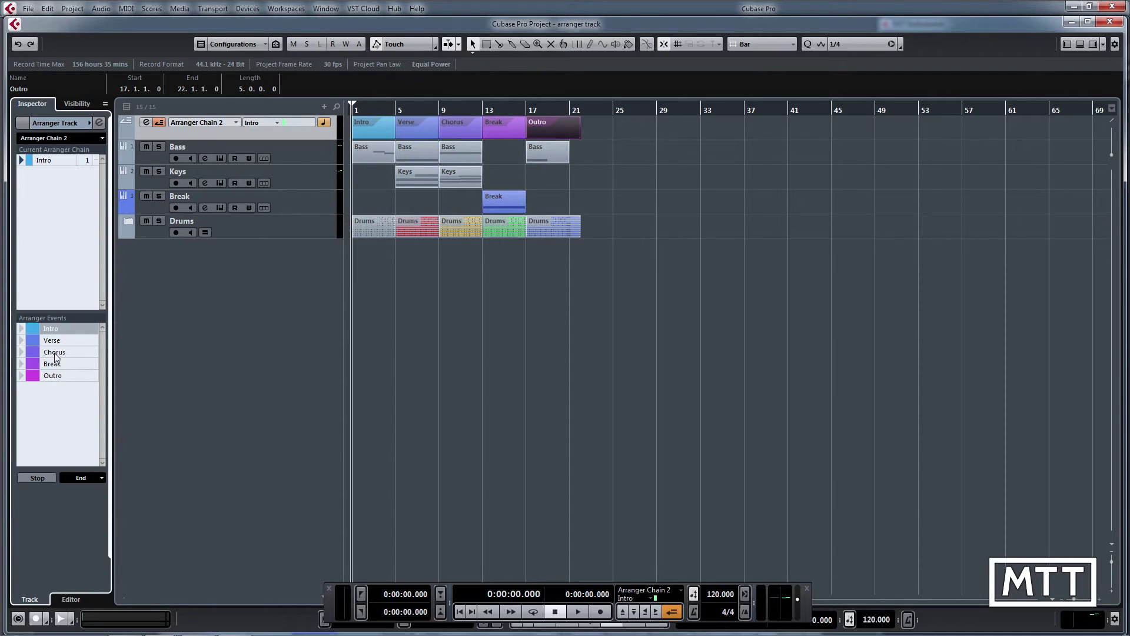
{"action": "double_click", "coordinate": [54, 352]}
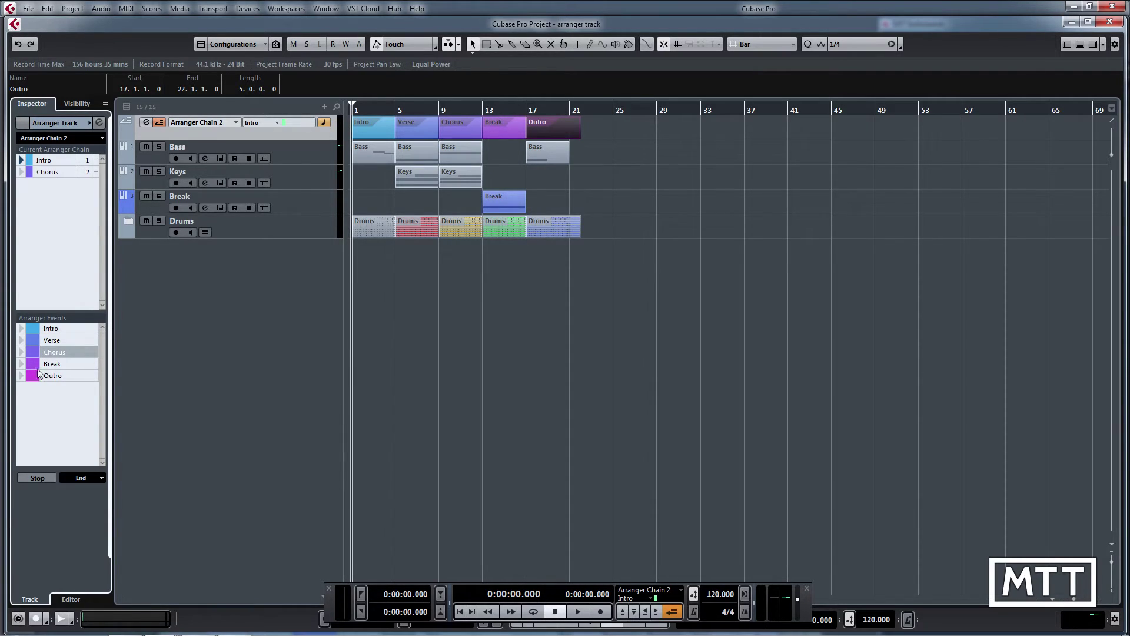
{"action": "double_click", "coordinate": [47, 352]}
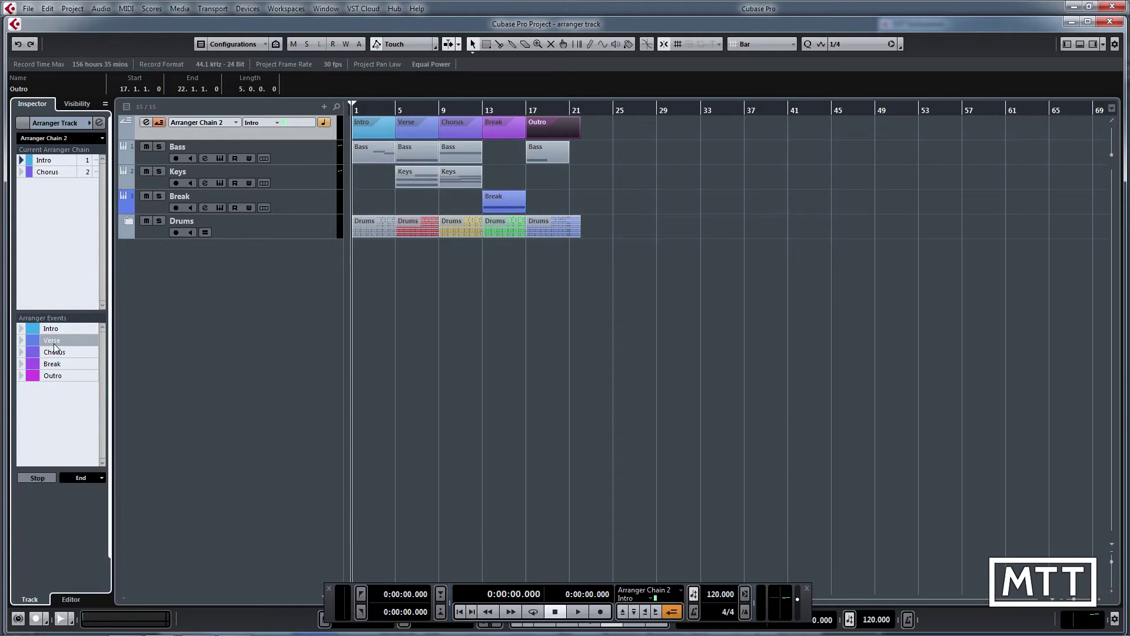
- Append Verse, Chorus, Break, Verse and Outro to Arranger Chain 2
{"action": "double_click", "coordinate": [54, 341]}
{"action": "double_click", "coordinate": [56, 354]}
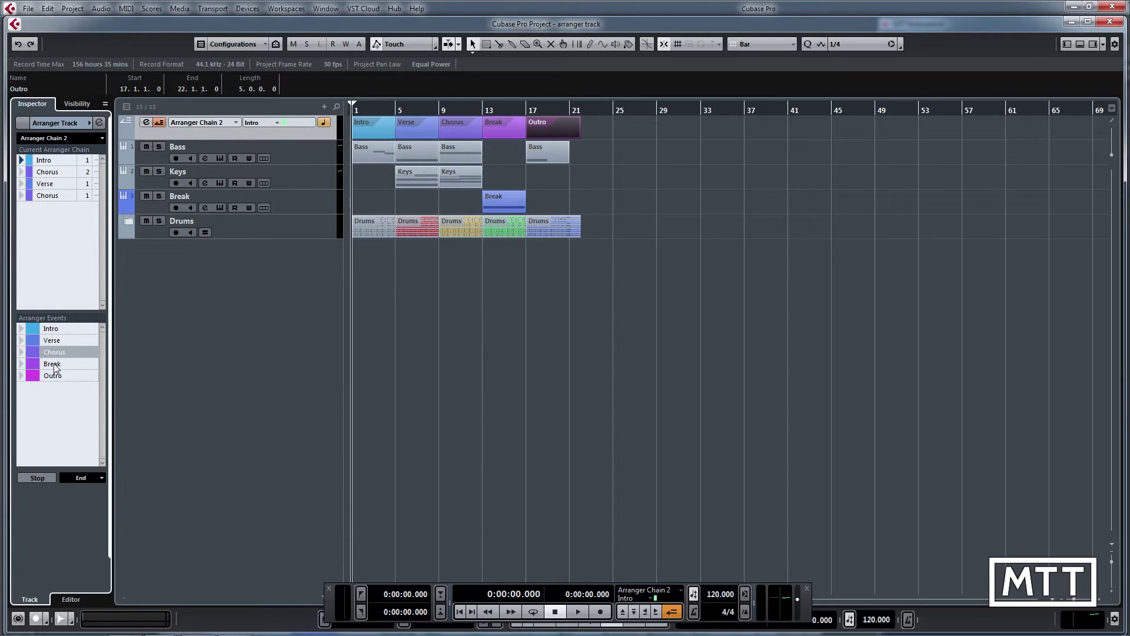
{"action": "double_click", "coordinate": [56, 364]}
{"action": "double_click", "coordinate": [54, 342]}
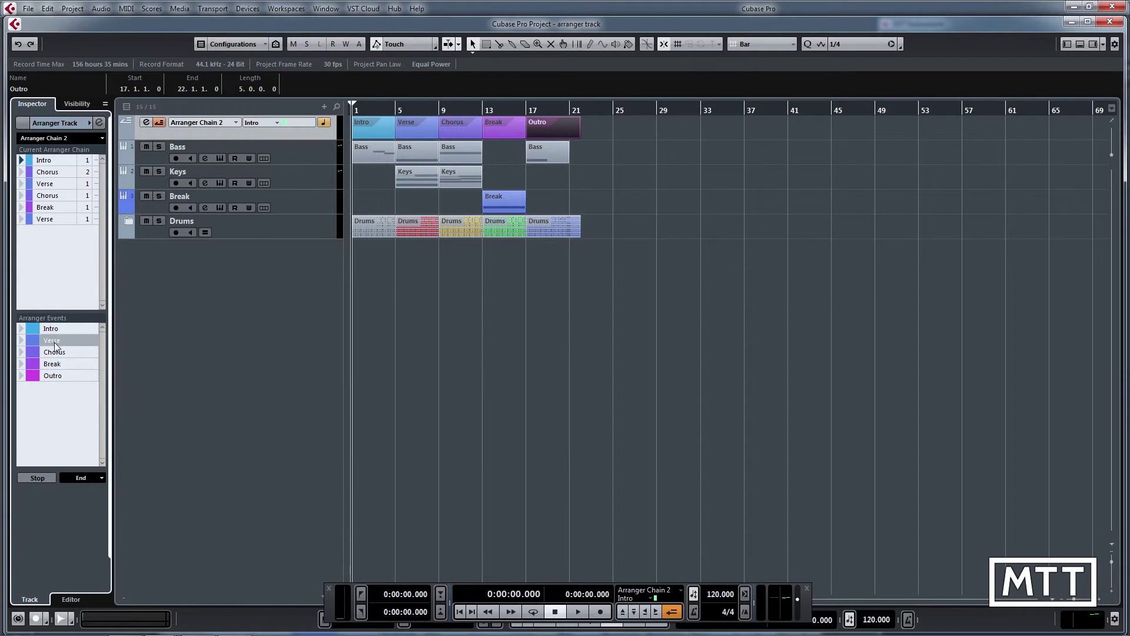
{"action": "double_click", "coordinate": [56, 376]}
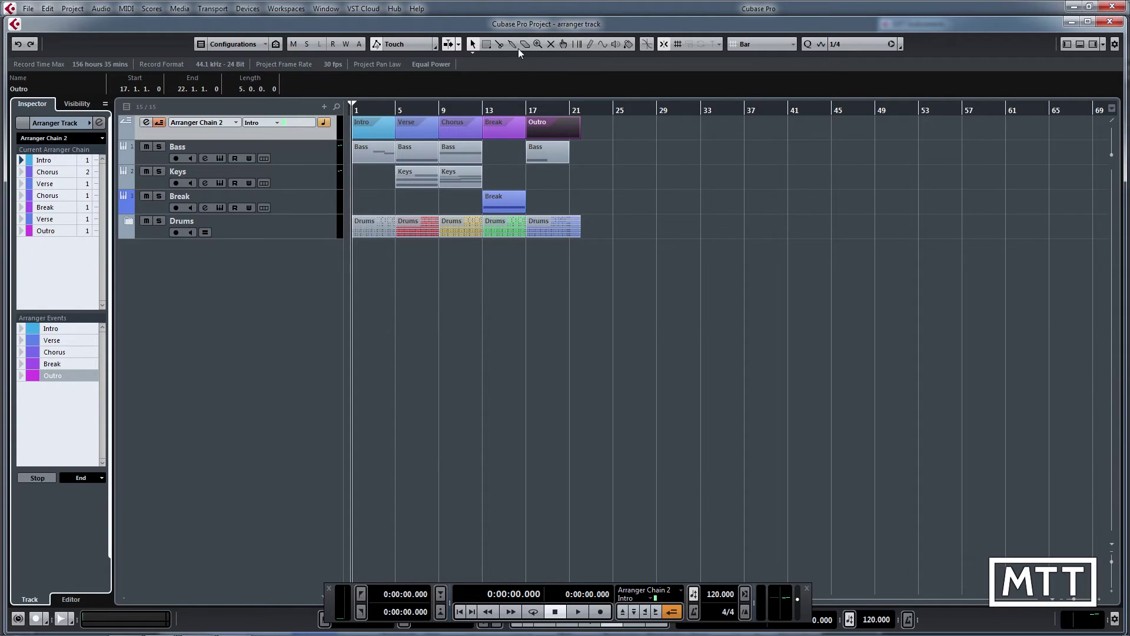
- Draw a new arranger section over bars 3–5 and name it Intro 2
{"action": "left_click", "coordinate": [590, 43]}
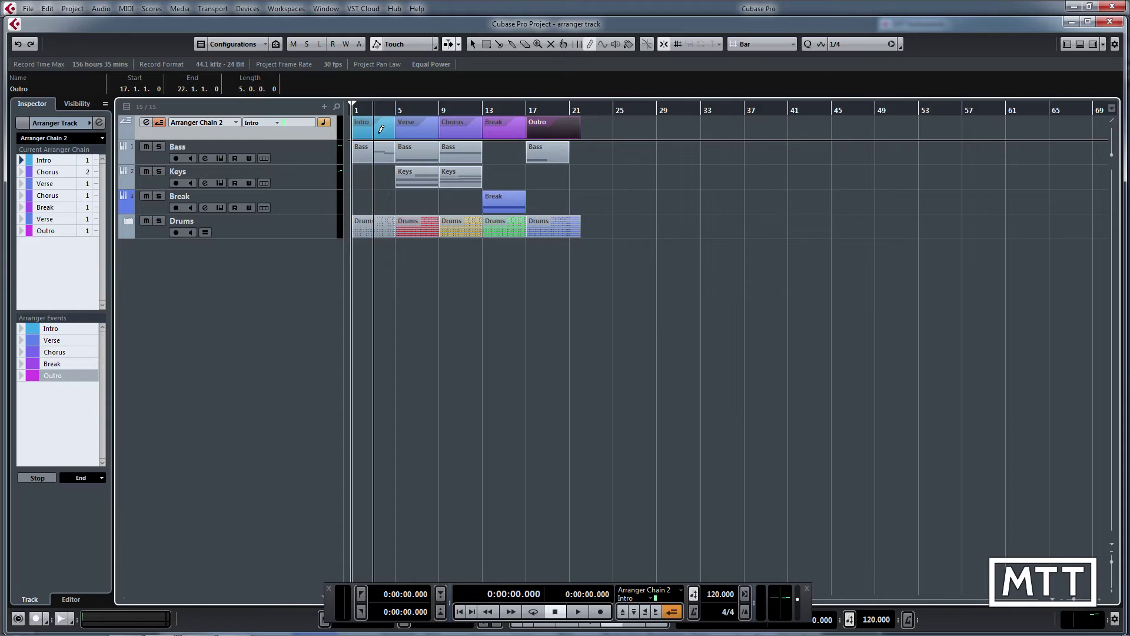
{"action": "left_click_drag", "start_coordinate": [380, 129], "coordinate": [395, 131]}
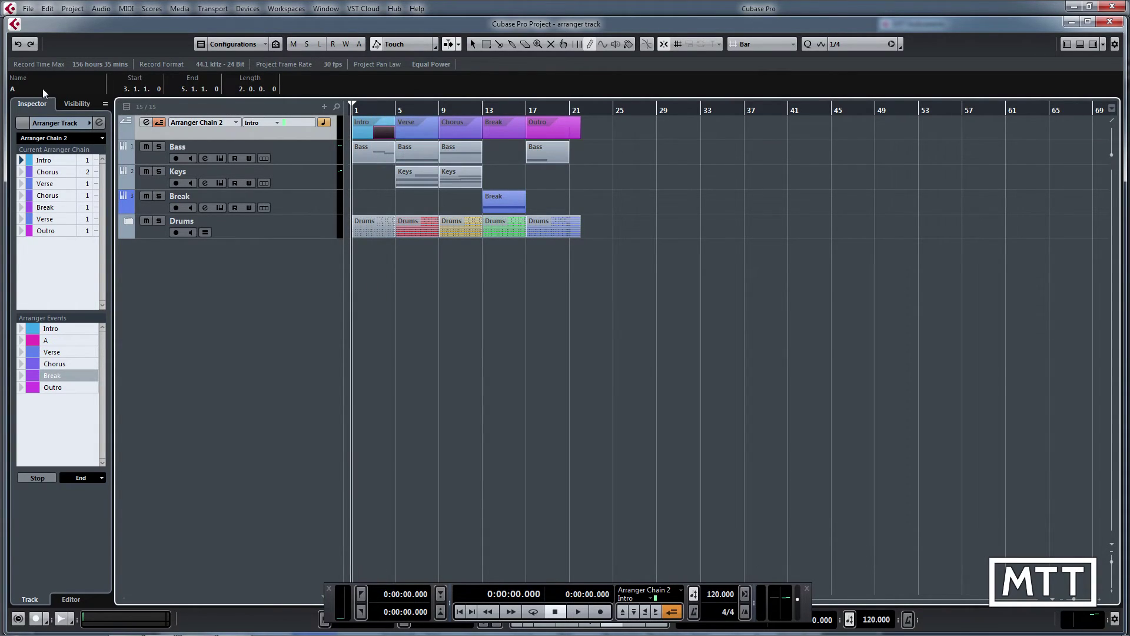
{"action": "left_click", "coordinate": [27, 90]}
{"action": "type", "text": "Intro 2"}
{"action": "key", "text": "Return"}
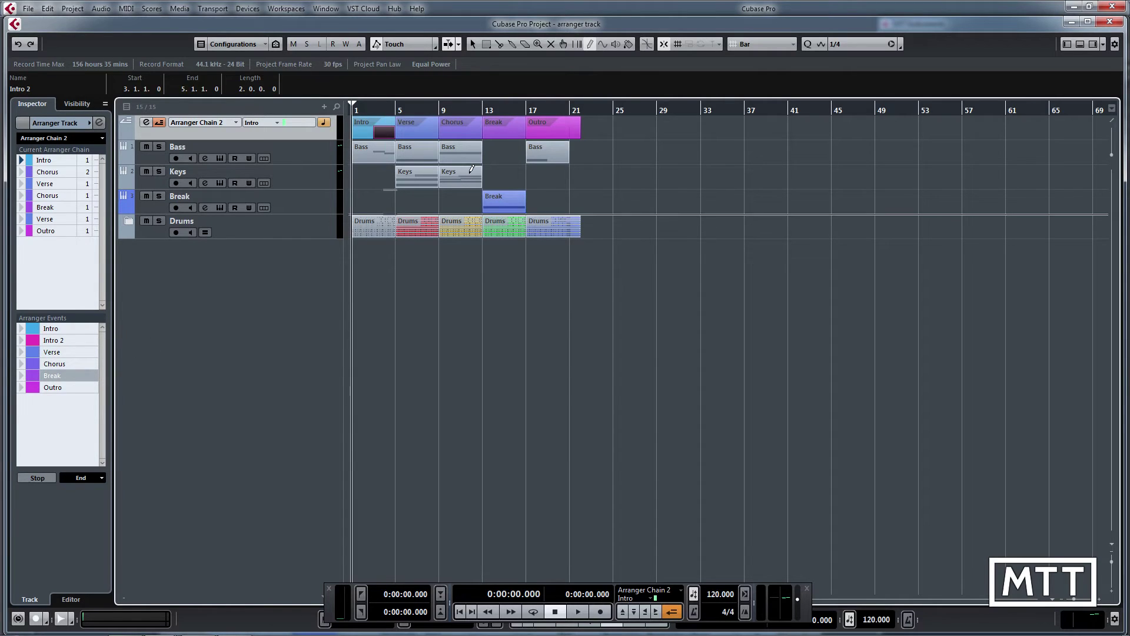
- Switch to Arranger Chain 1 and insert Intro 2 right after Break
{"action": "right_click", "coordinate": [119, 326]}
{"action": "left_click", "coordinate": [124, 245]}
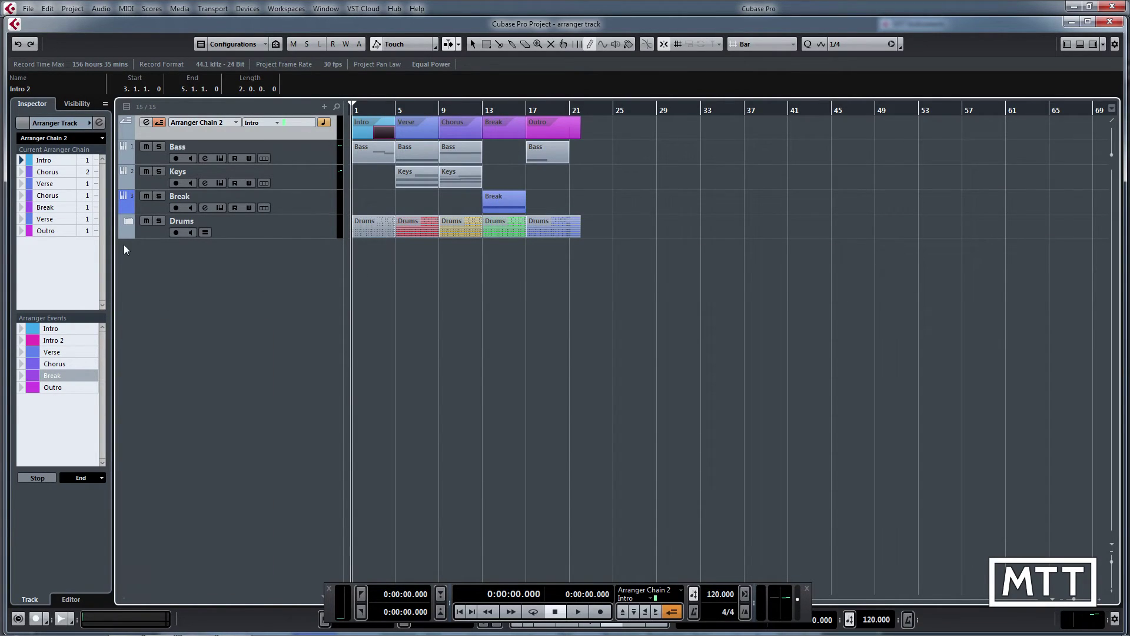
{"action": "left_click", "coordinate": [101, 138]}
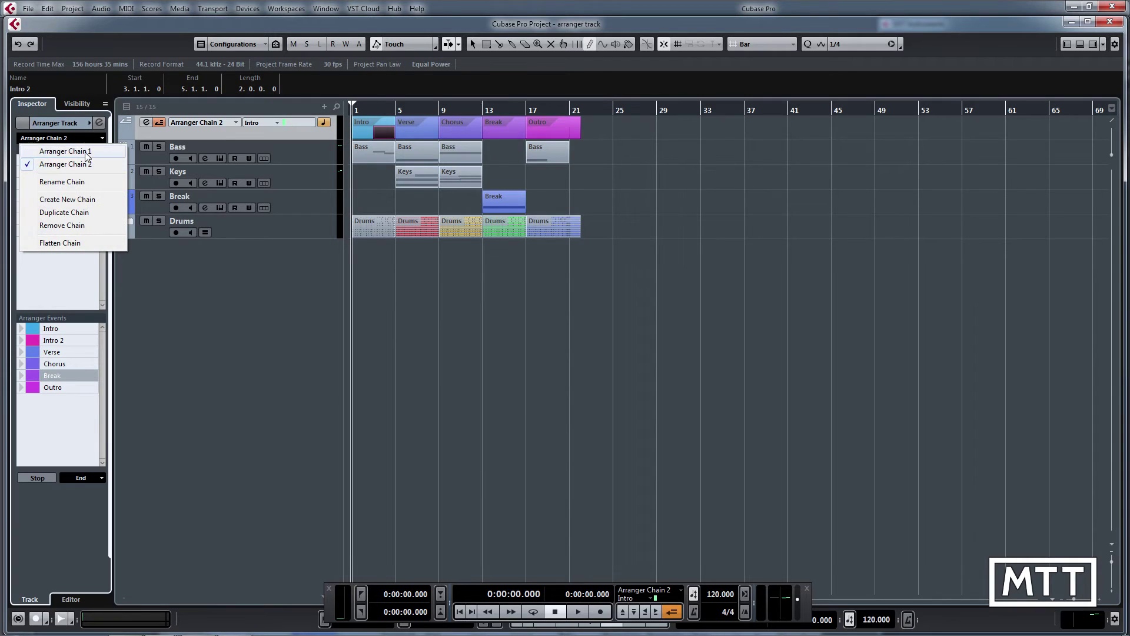
{"action": "left_click", "coordinate": [53, 151]}
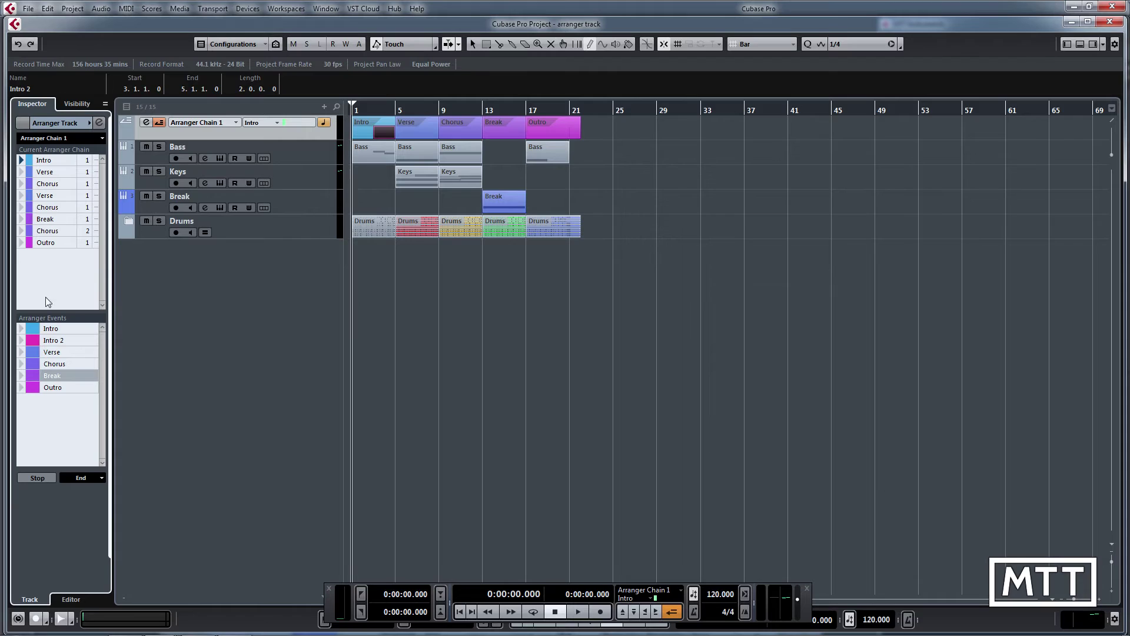
{"action": "double_click", "coordinate": [49, 342]}
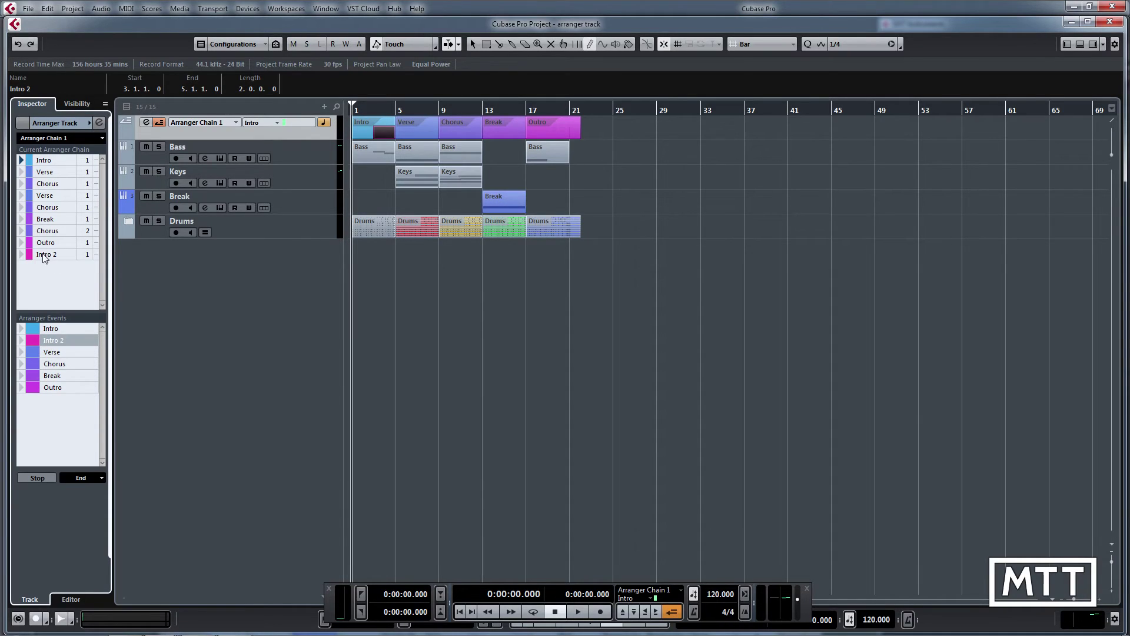
{"action": "left_click_drag", "start_coordinate": [53, 258], "coordinate": [53, 233]}
{"action": "left_click", "coordinate": [103, 139]}
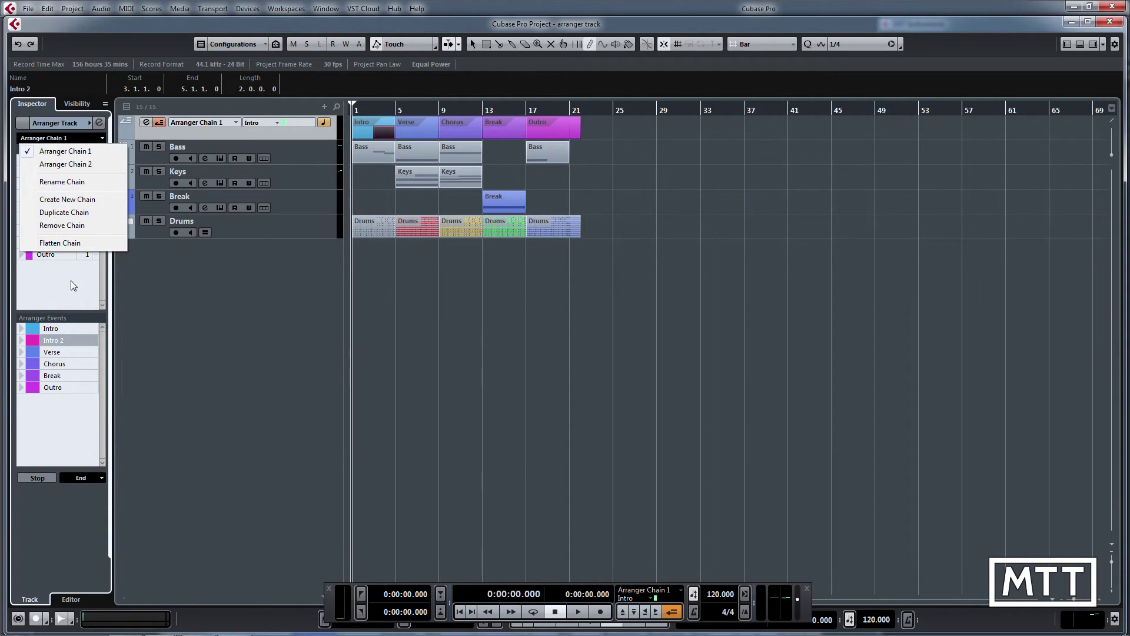
{"action": "left_click", "coordinate": [106, 282]}
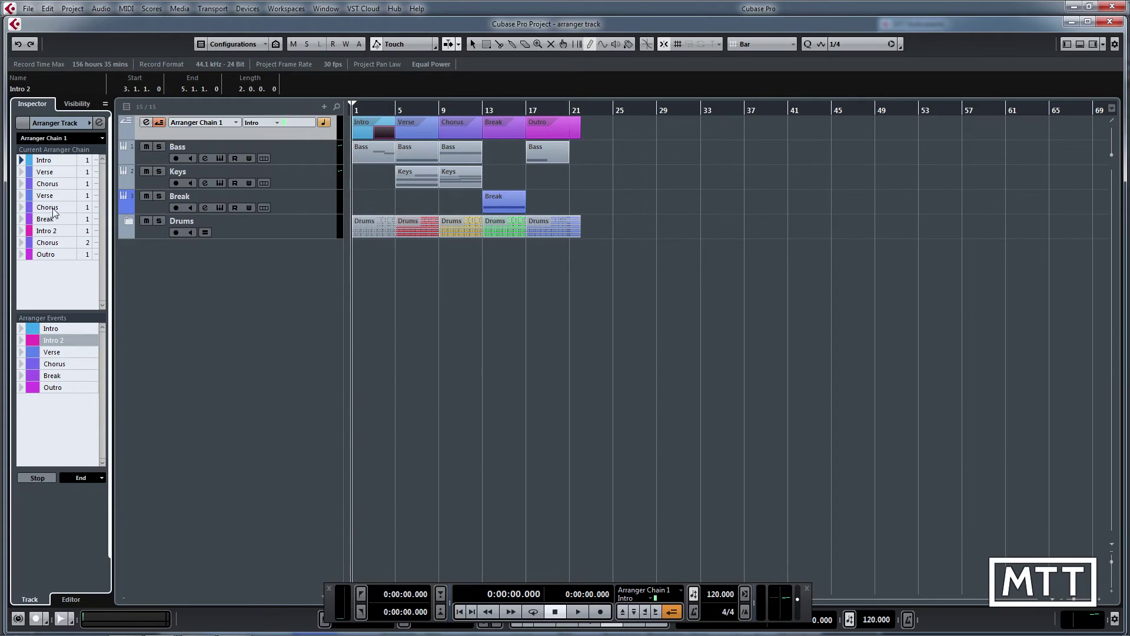
{"action": "left_click", "coordinate": [101, 138]}
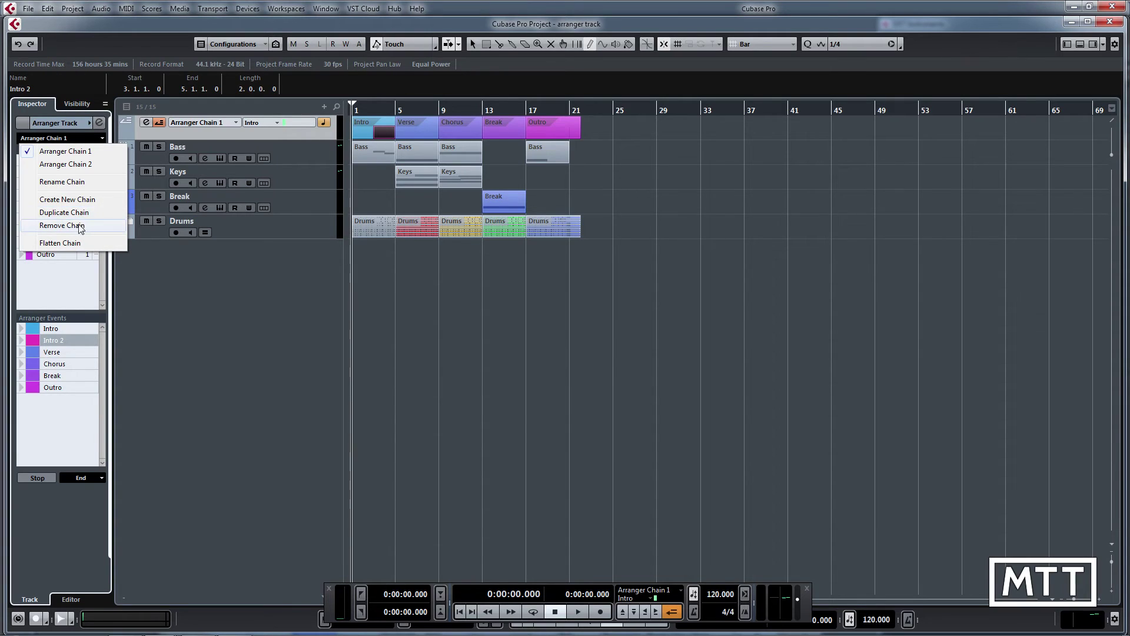
{"action": "left_click", "coordinate": [154, 259]}
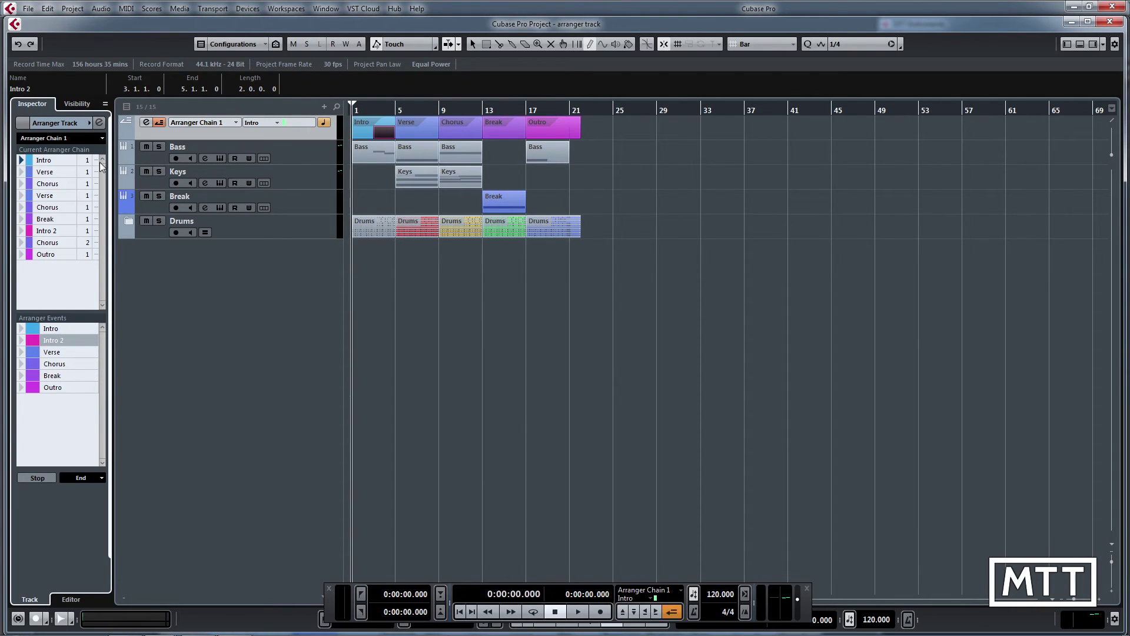
{"action": "left_click", "coordinate": [101, 137]}
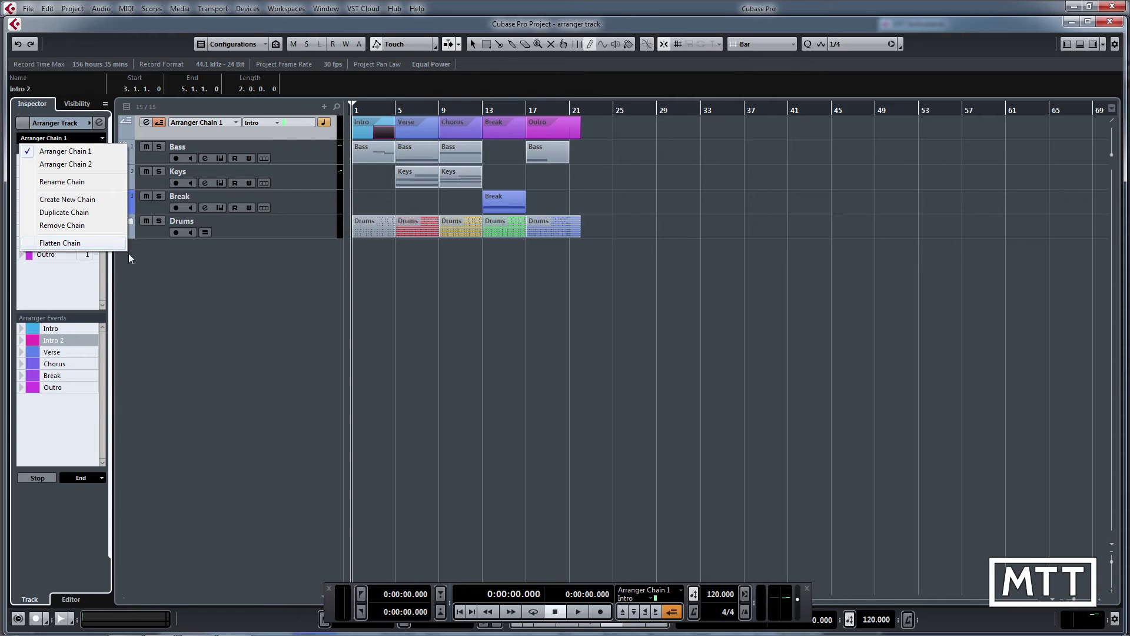
{"action": "left_click", "coordinate": [257, 279]}
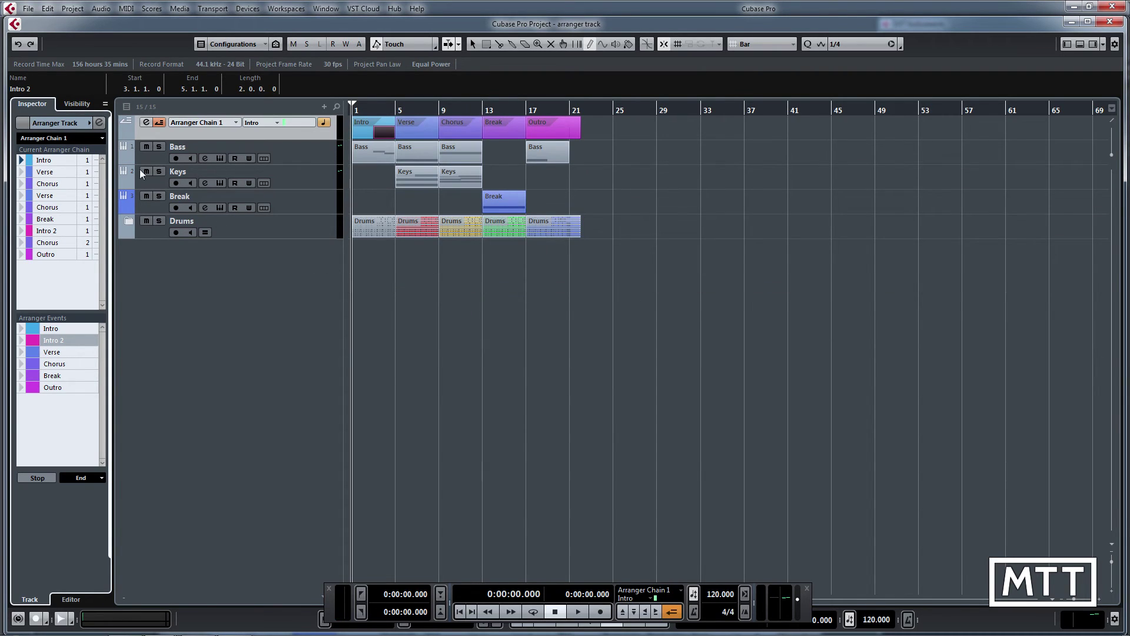
{"action": "left_click", "coordinate": [101, 137]}
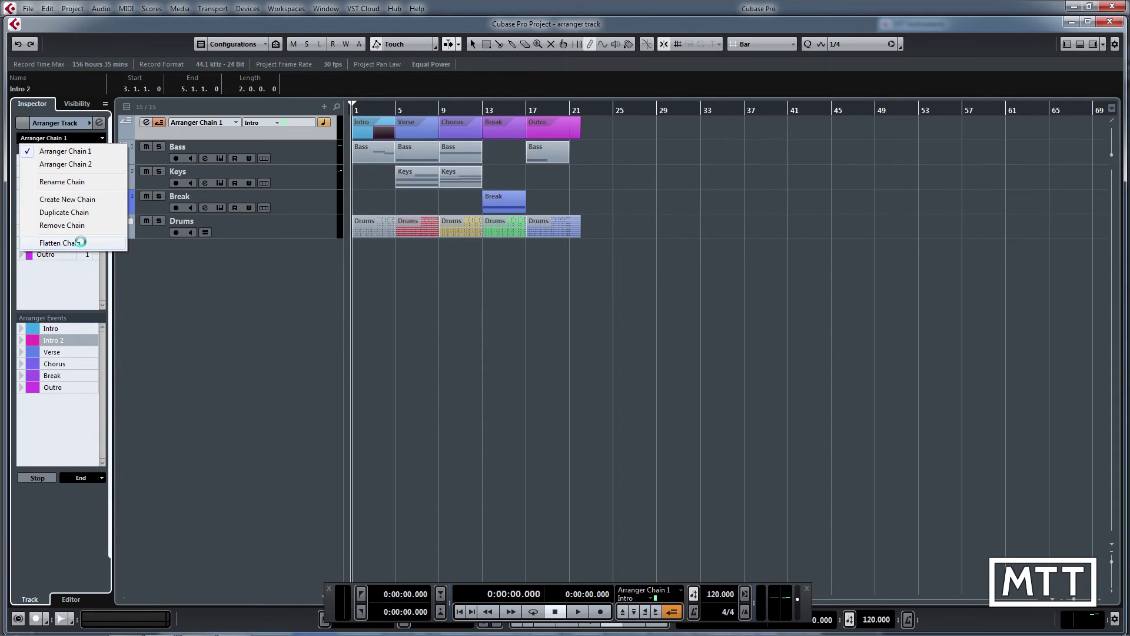
{"action": "left_click", "coordinate": [80, 243]}
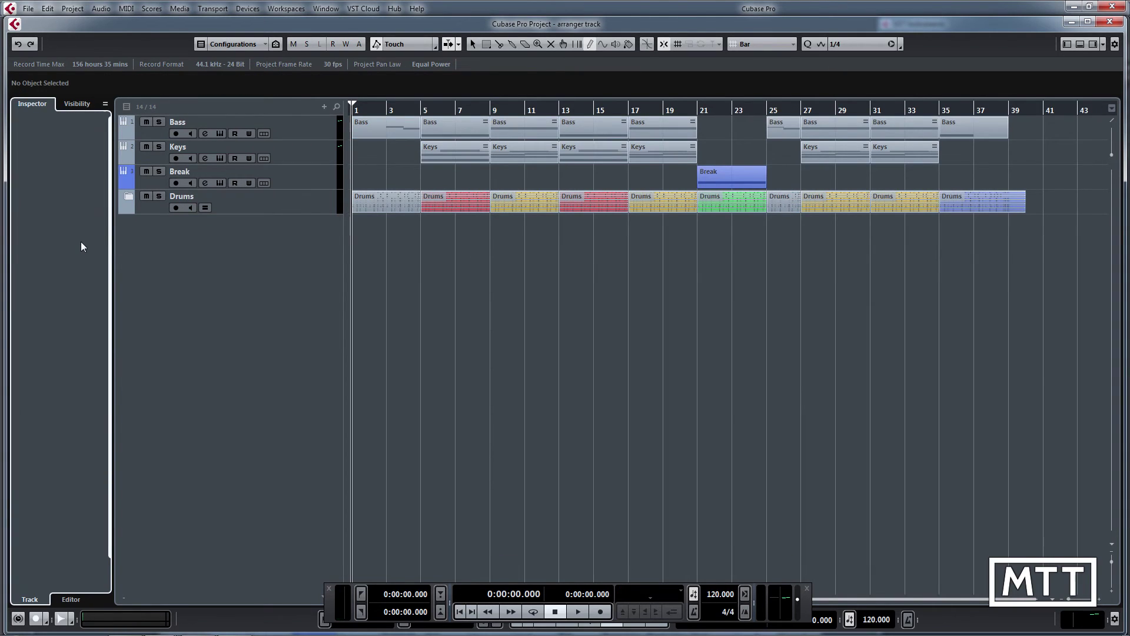